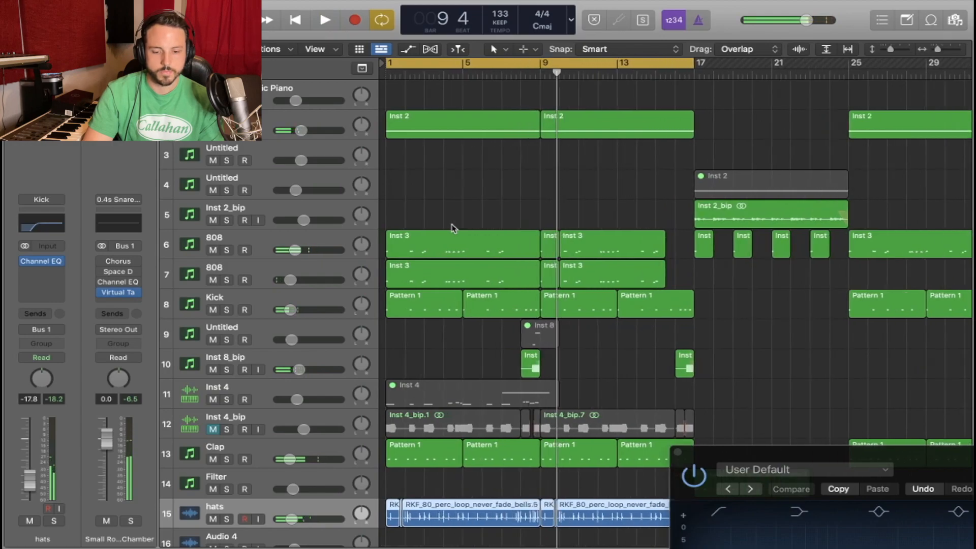
# - Solo the two 808 tracks and the Kick track
pyautogui.moveTo(227, 254); pyautogui.dragTo(226, 315)
pyautogui.click(272, 243)
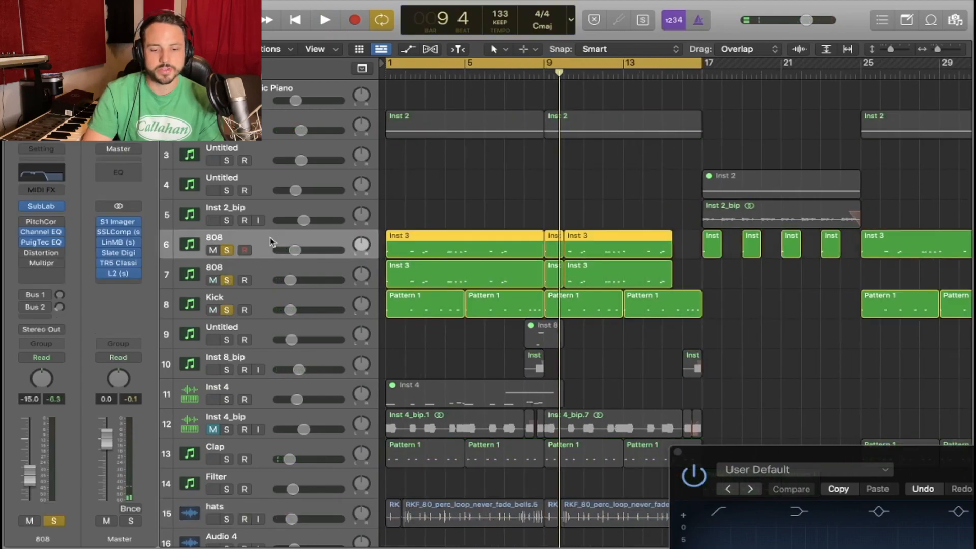
pyautogui.click(259, 299)
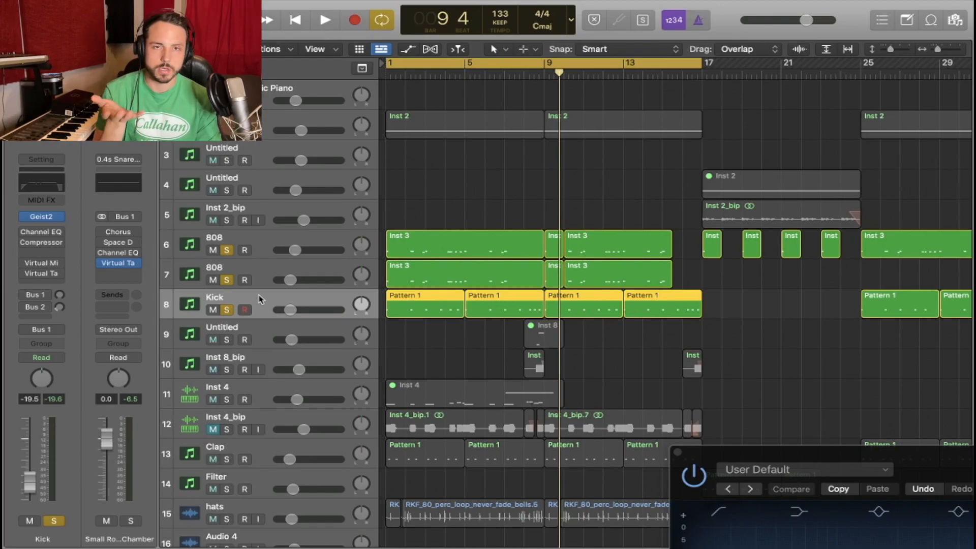
pyautogui.click(502, 219)
pyautogui.press('super+Right')
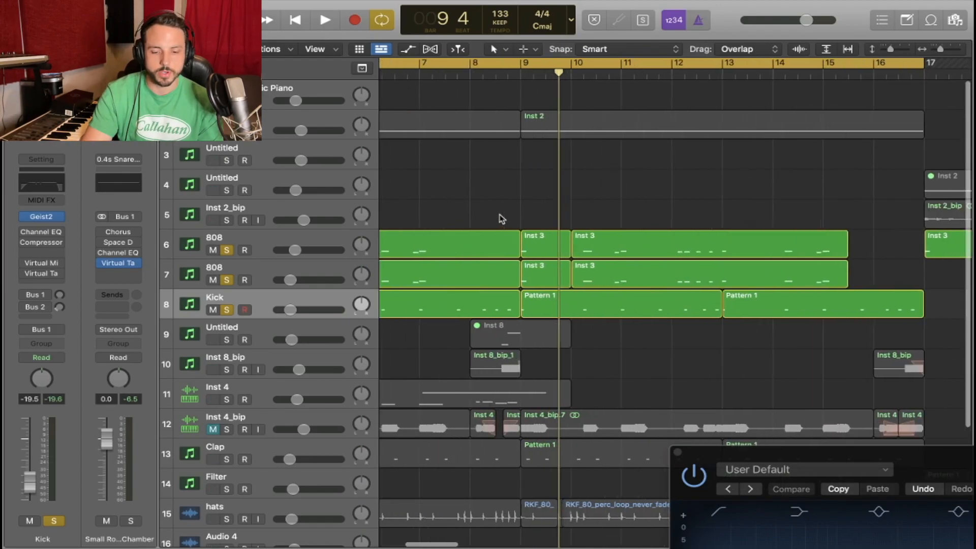
# - Take the Kick track and the second 808 track out of solo so only the 808 on track 6 plays
pyautogui.click(257, 243)
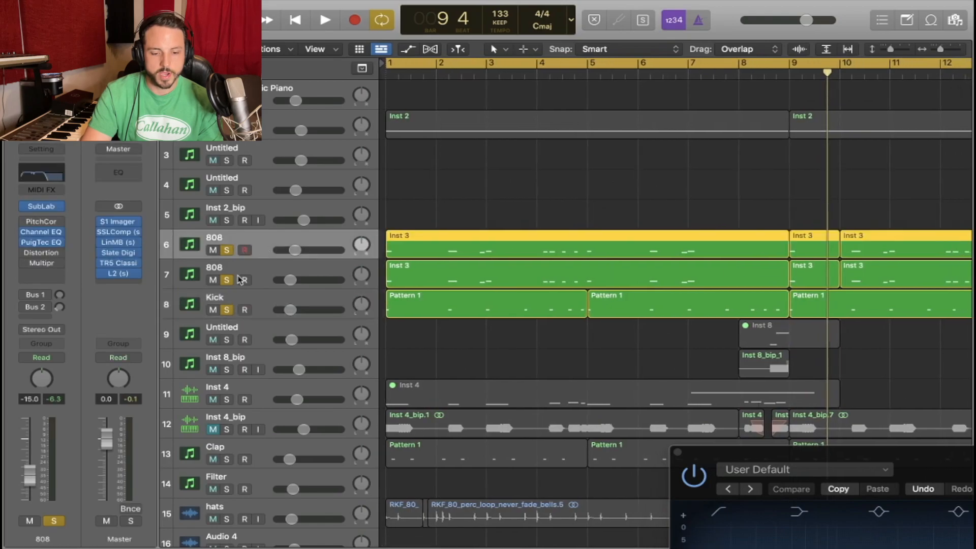
pyautogui.click(227, 310)
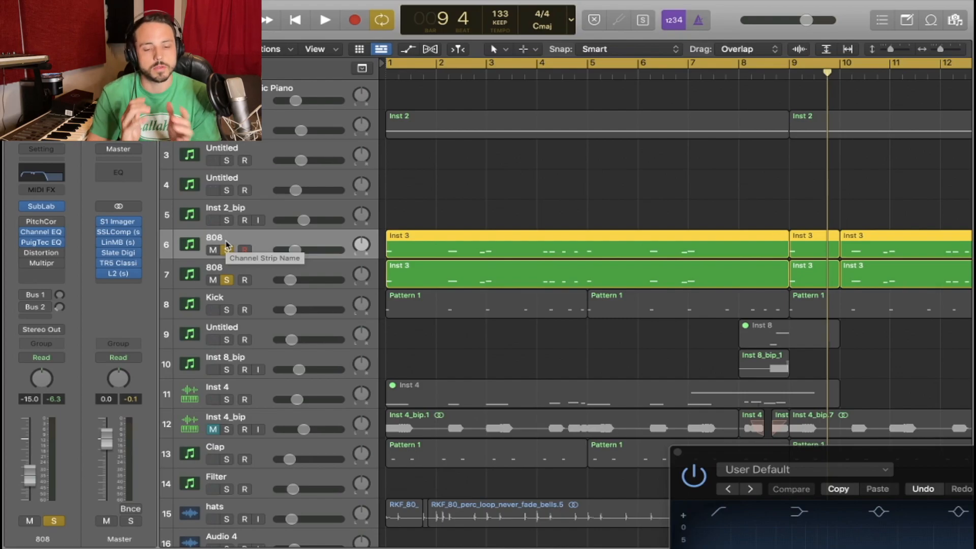
pyautogui.click(227, 279)
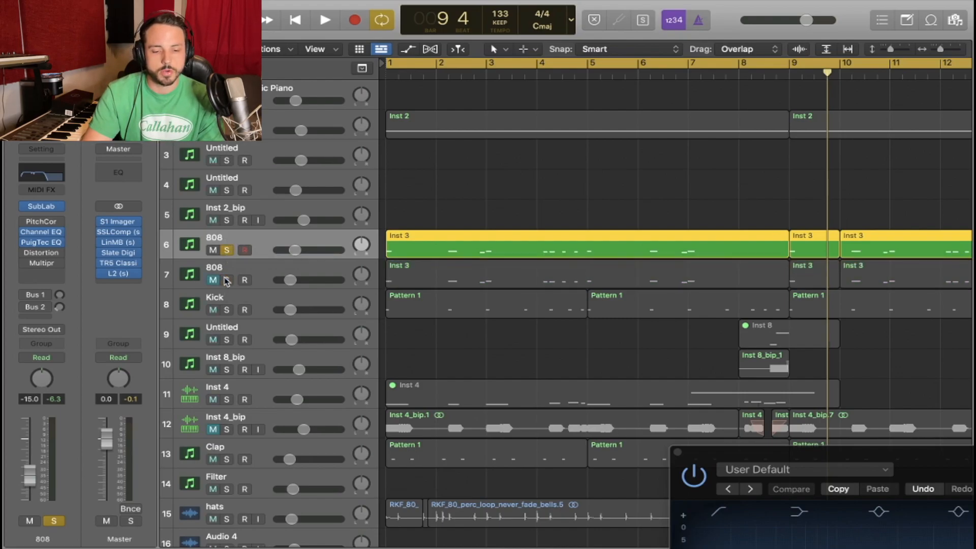
pyautogui.click(245, 248)
pyautogui.press('super+Right')
pyautogui.press('super+Right')
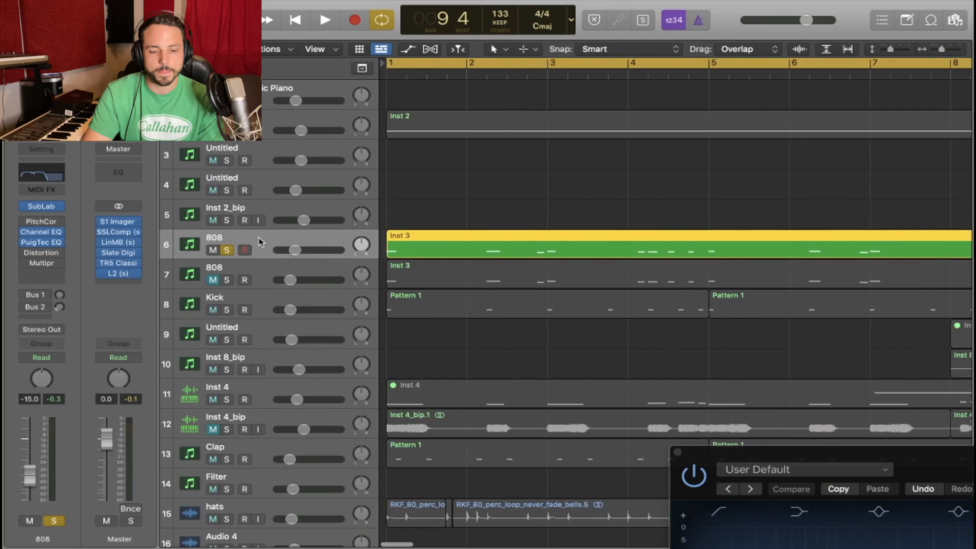
pyautogui.click(462, 216)
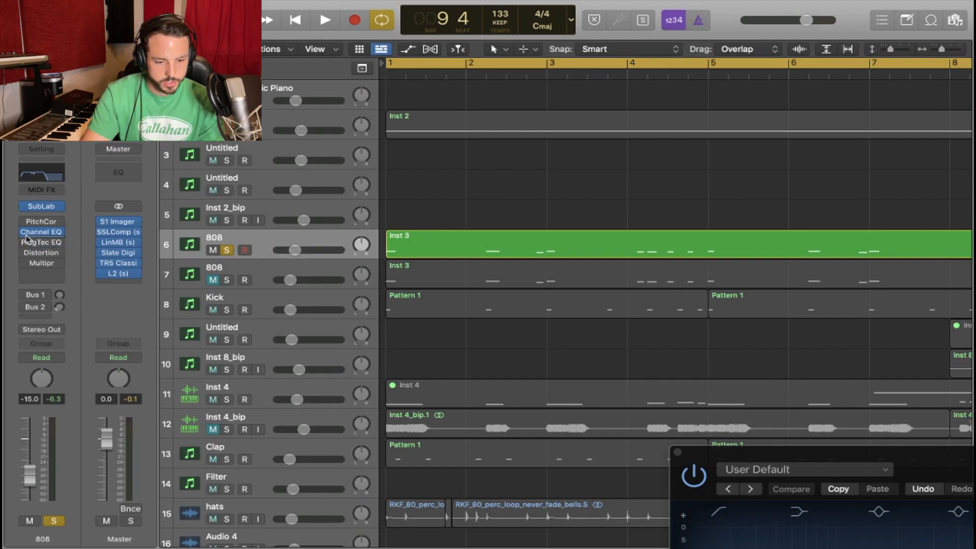
# - In the Channel EQ of the 808 on track 6, raise the low-cut frequency to 25.4 Hz
pyautogui.click(41, 232)
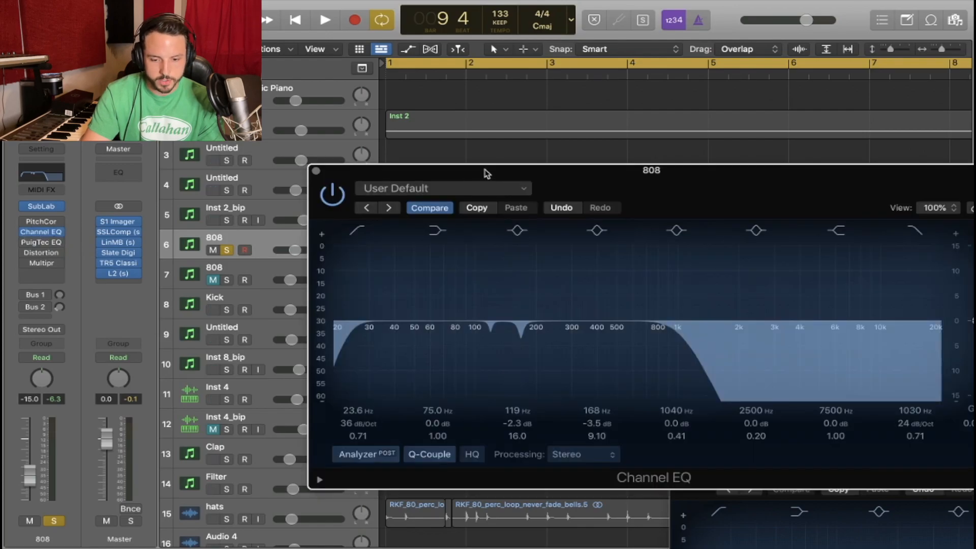
pyautogui.moveTo(483, 170); pyautogui.dragTo(465, 105)
pyautogui.moveTo(325, 283); pyautogui.dragTo(327, 282)
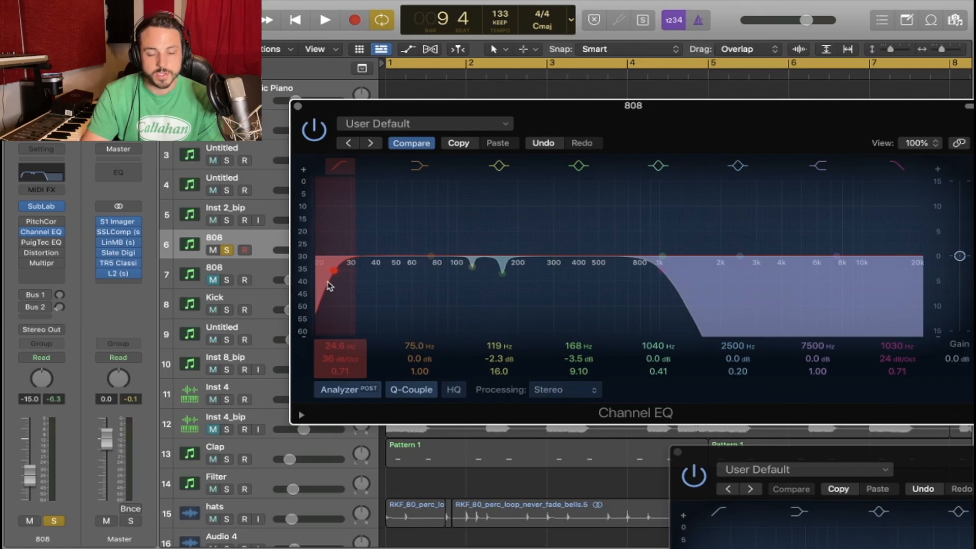
pyautogui.moveTo(327, 282); pyautogui.dragTo(333, 287)
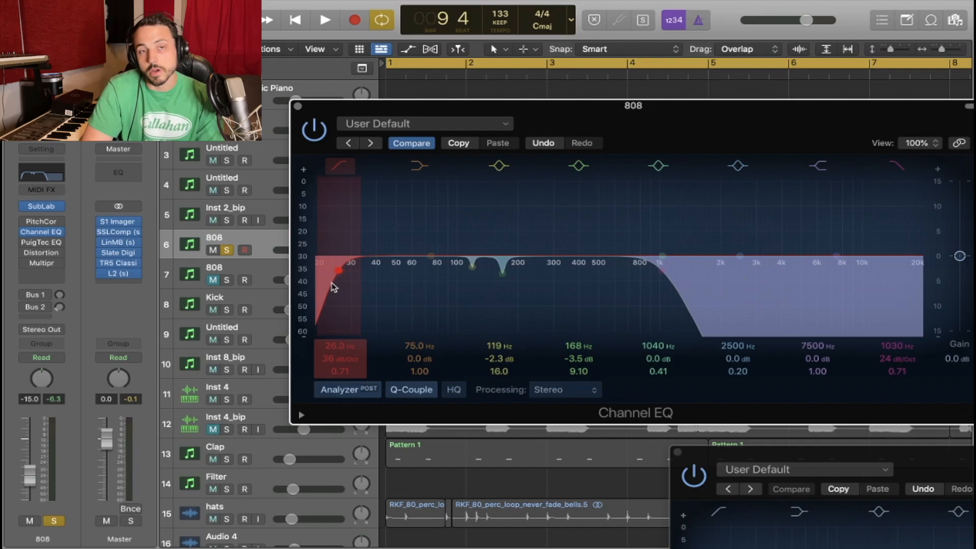
pyautogui.moveTo(331, 287); pyautogui.dragTo(330, 289)
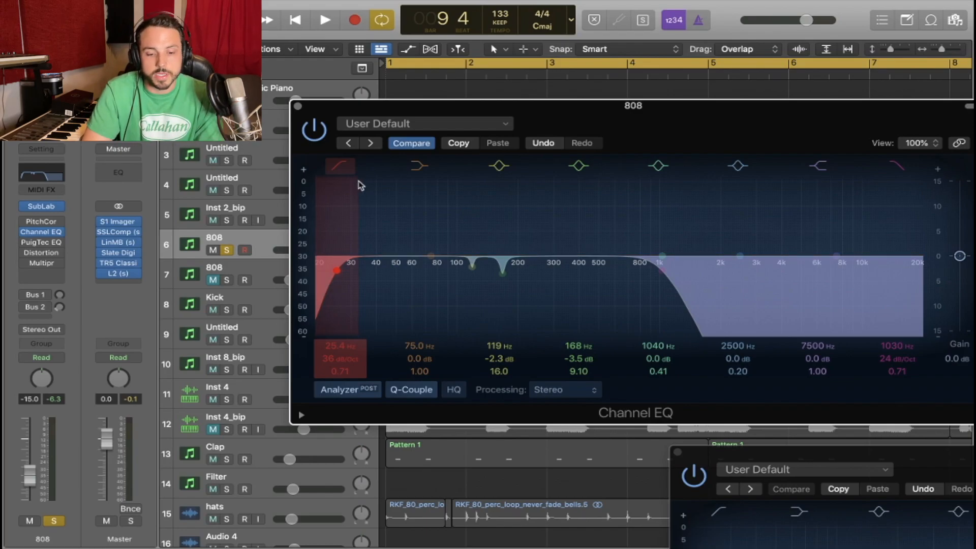
pyautogui.moveTo(353, 113); pyautogui.dragTo(476, 84)
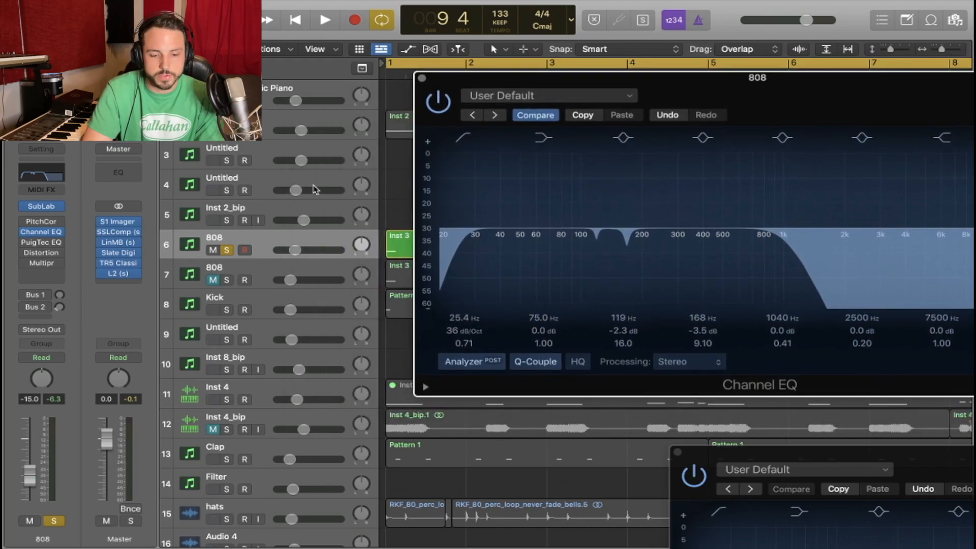
# - During playback, set the EQ's narrow cuts to 129 Hz at -3.0 dB and 170 Hz at -2.8 dB, and lower the high-cut to just above 200 Hz
pyautogui.moveTo(599, 268); pyautogui.dragTo(599, 186)
pyautogui.press('space')
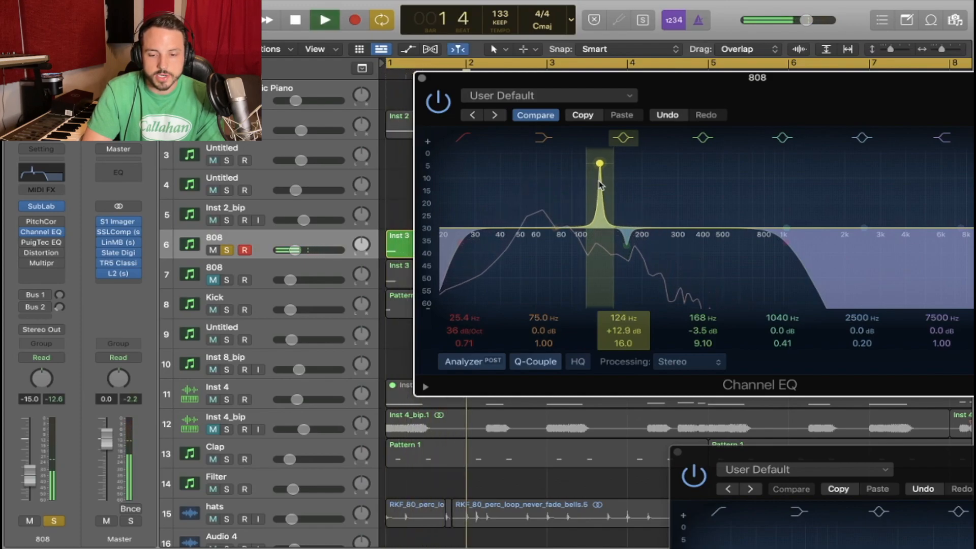
pyautogui.moveTo(599, 185); pyautogui.dragTo(638, 251)
pyautogui.press('space')
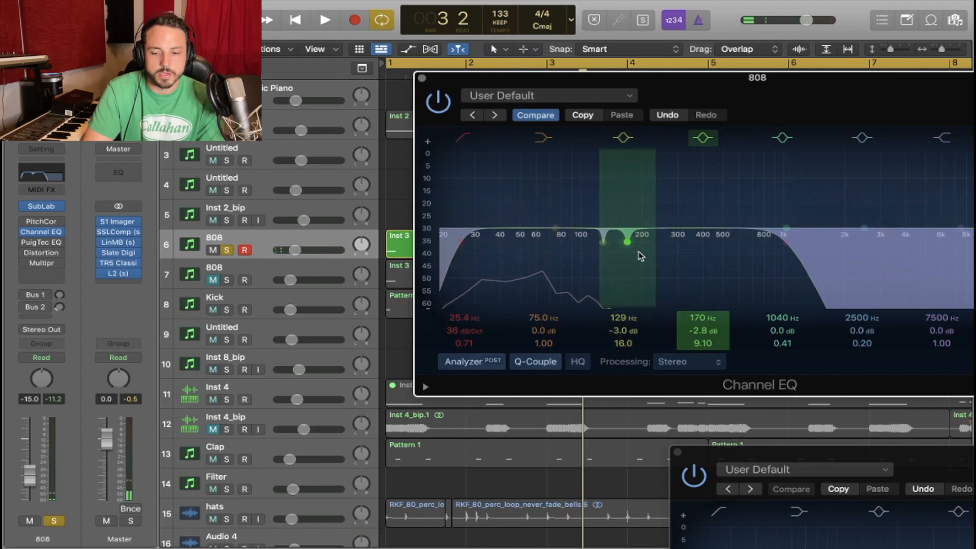
pyautogui.moveTo(777, 272); pyautogui.dragTo(674, 298)
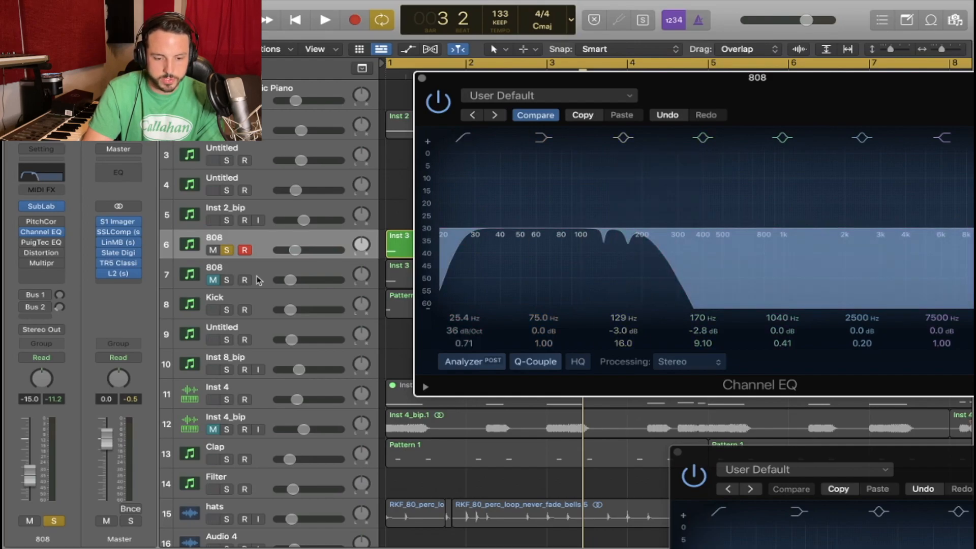
# - Enable the Distortion effect on the 808 on track 6 and set its tone to 60 Hz and drive to 0.5 dB
pyautogui.click(25, 253)
pyautogui.click(42, 253)
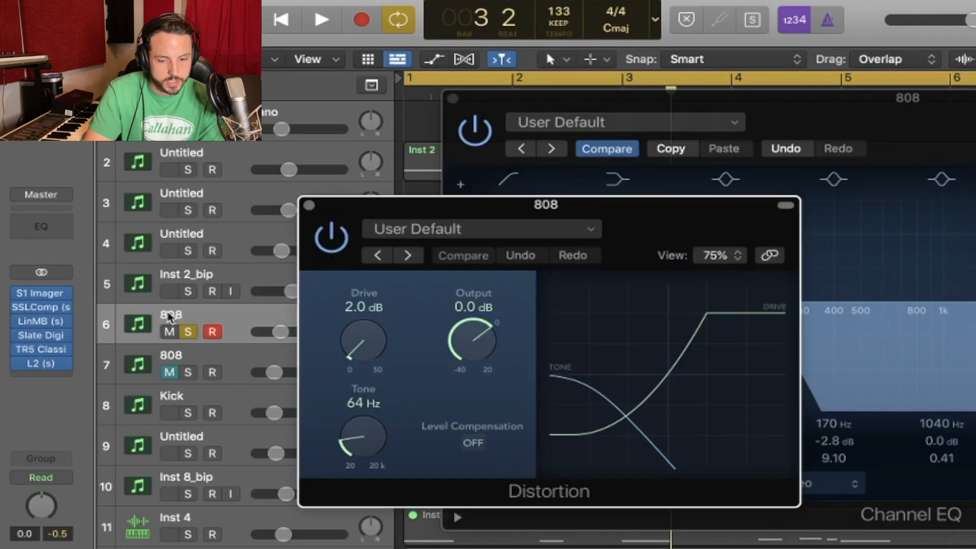
pyautogui.moveTo(554, 205); pyautogui.dragTo(459, 172)
pyautogui.moveTo(266, 399); pyautogui.dragTo(254, 403)
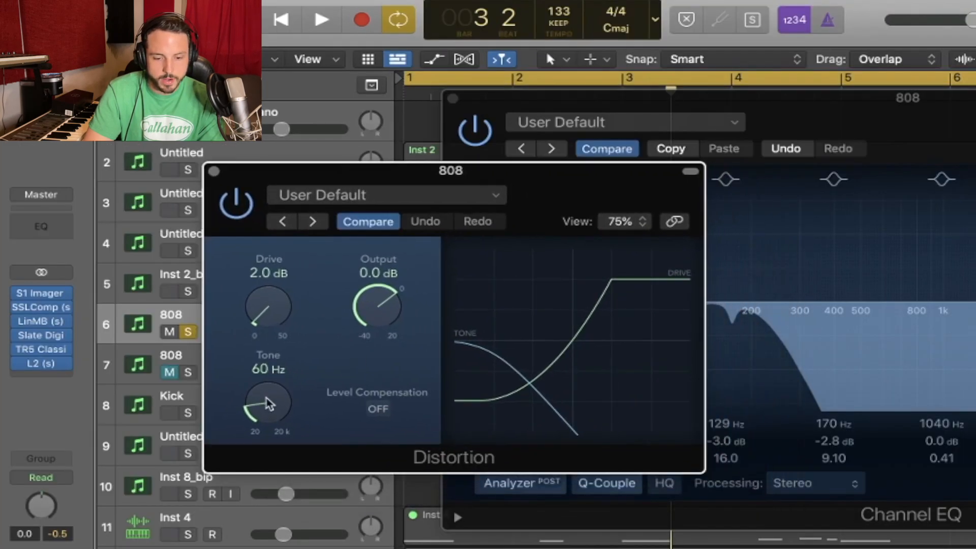
pyautogui.moveTo(550, 177); pyautogui.dragTo(415, 171)
pyautogui.moveTo(151, 287); pyautogui.dragTo(151, 308)
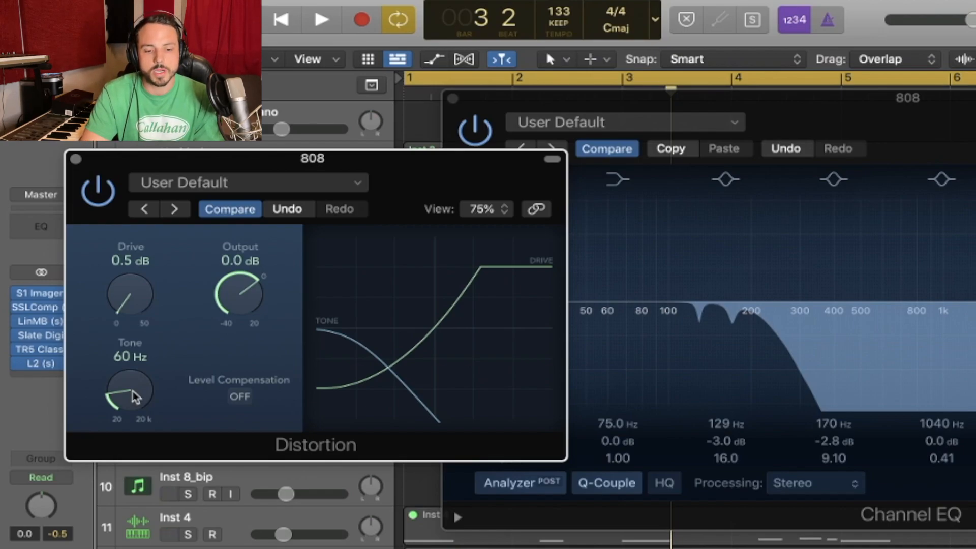
# - Compare the first 808's sound with its Distortion and Channel EQ enabled and bypassed, leaving both enabled
pyautogui.press('space')
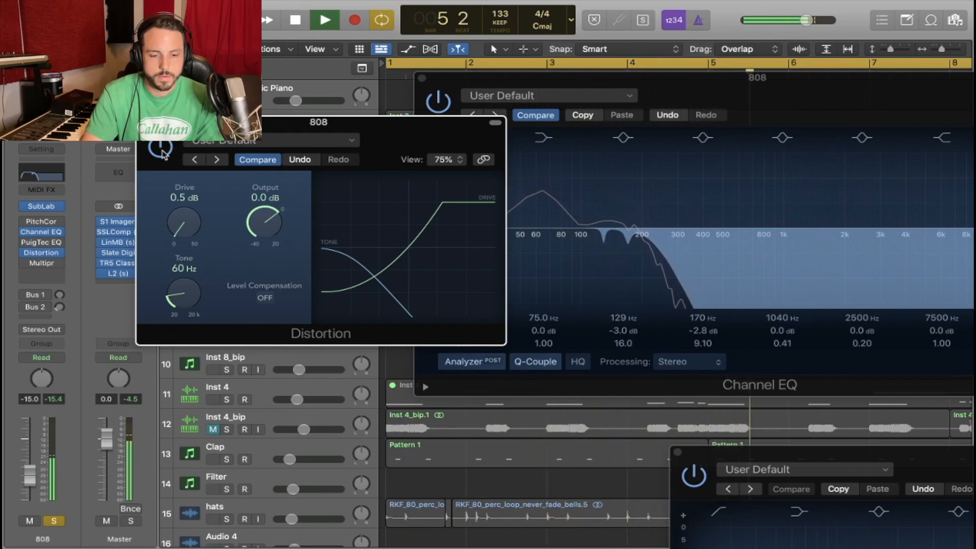
pyautogui.press('space')
pyautogui.click(441, 103)
pyautogui.press('space')
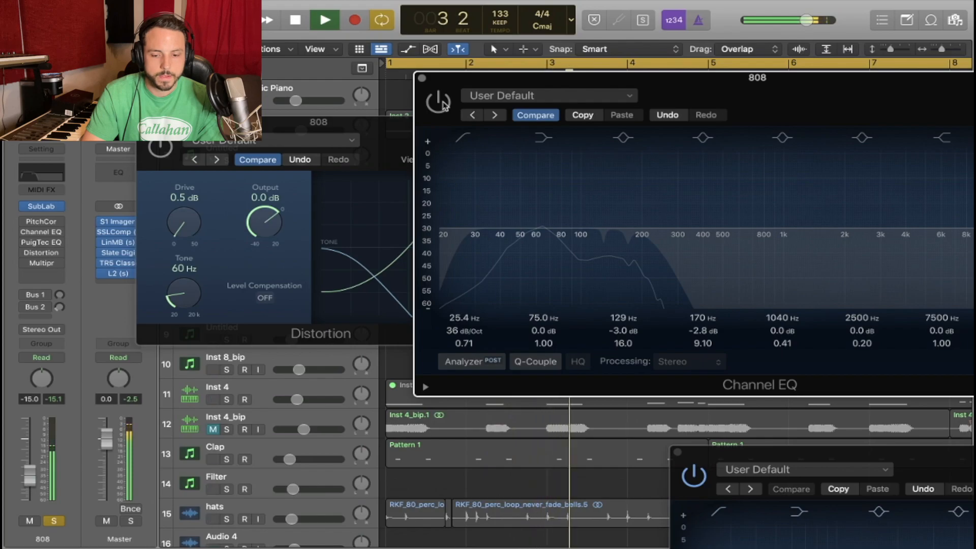
pyautogui.press('space')
pyautogui.click(441, 103)
pyautogui.click(158, 150)
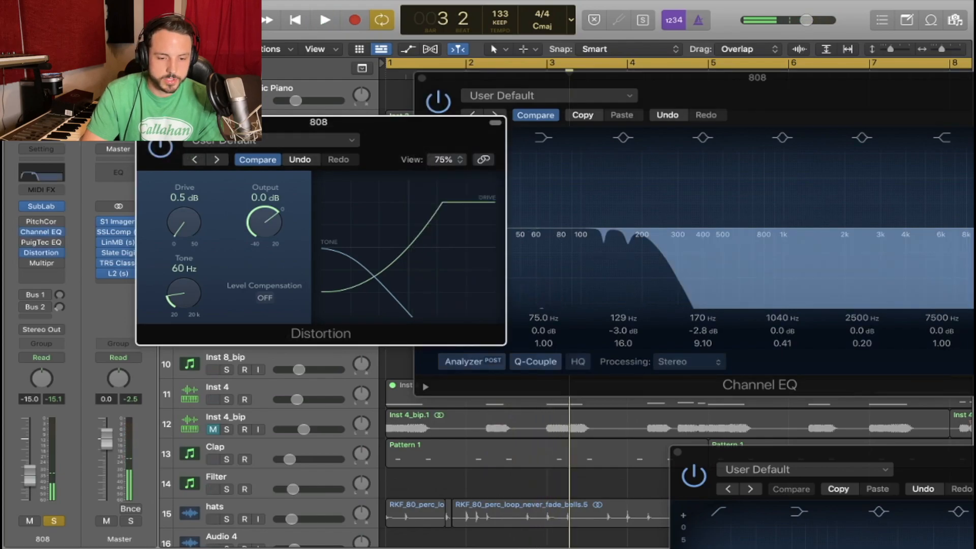
# - Close the first 808's effect windows and solo the 808 on track 7 as well
pyautogui.click(143, 123)
pyautogui.click(422, 78)
pyautogui.click(266, 271)
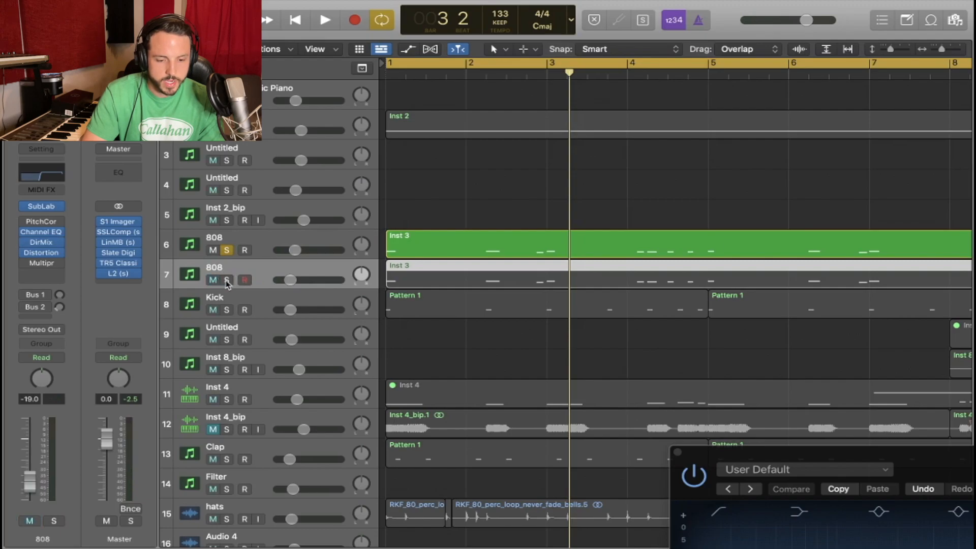
pyautogui.click(227, 282)
# - In the Channel EQ of the 808 on track 7, set the low-cut frequency to 196 Hz
pyautogui.click(42, 232)
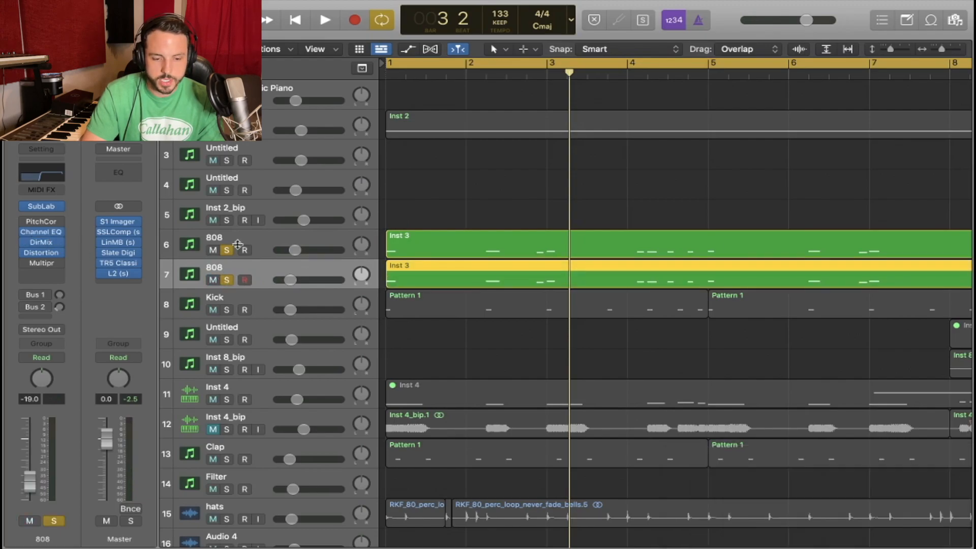
pyautogui.click(42, 222)
pyautogui.click(42, 233)
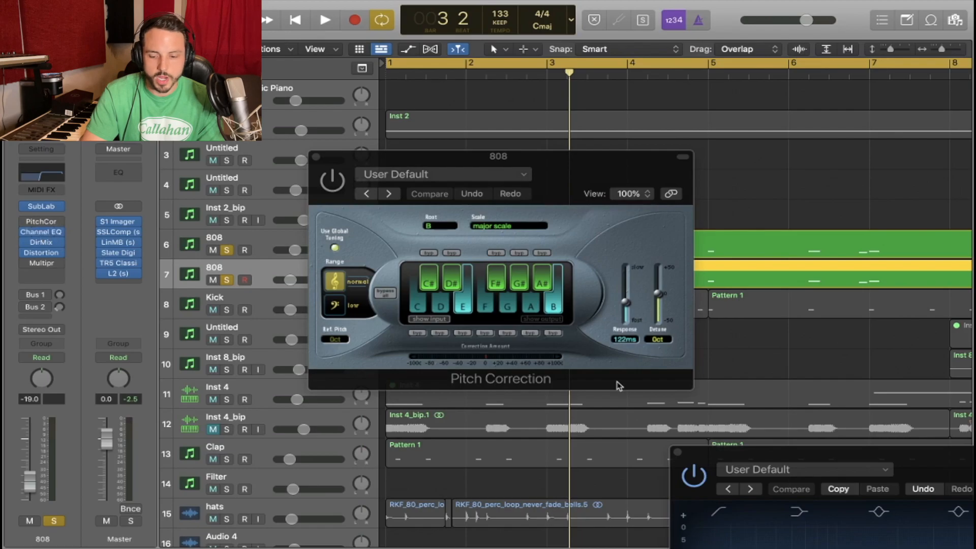
pyautogui.moveTo(736, 454); pyautogui.dragTo(230, 77)
pyautogui.moveTo(497, 300); pyautogui.dragTo(402, 304)
# - While playing both 808s, close the effect windows, lower the track 7 volume to -19.5 dB and bypass its Distortion
pyautogui.press('space')
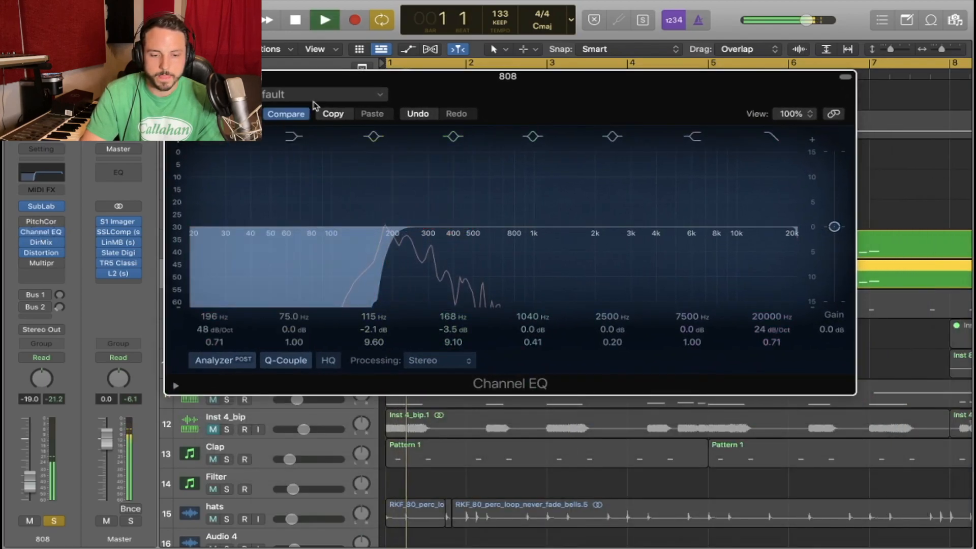
pyautogui.press('super+w')
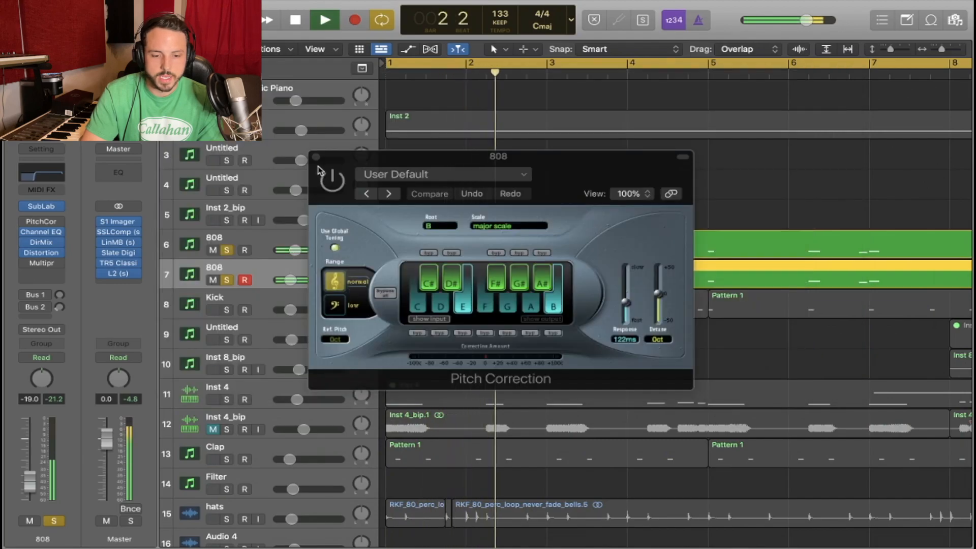
pyautogui.press('super+w')
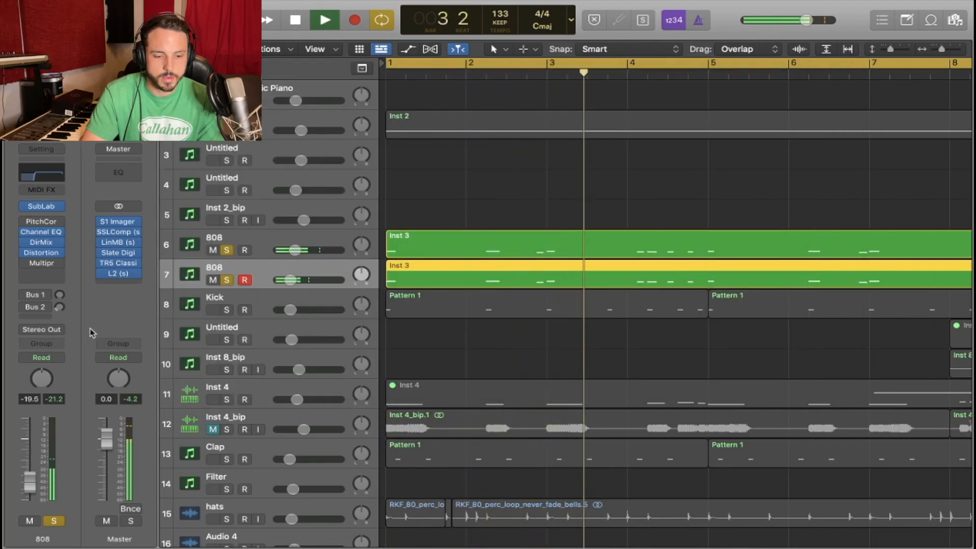
pyautogui.press('space')
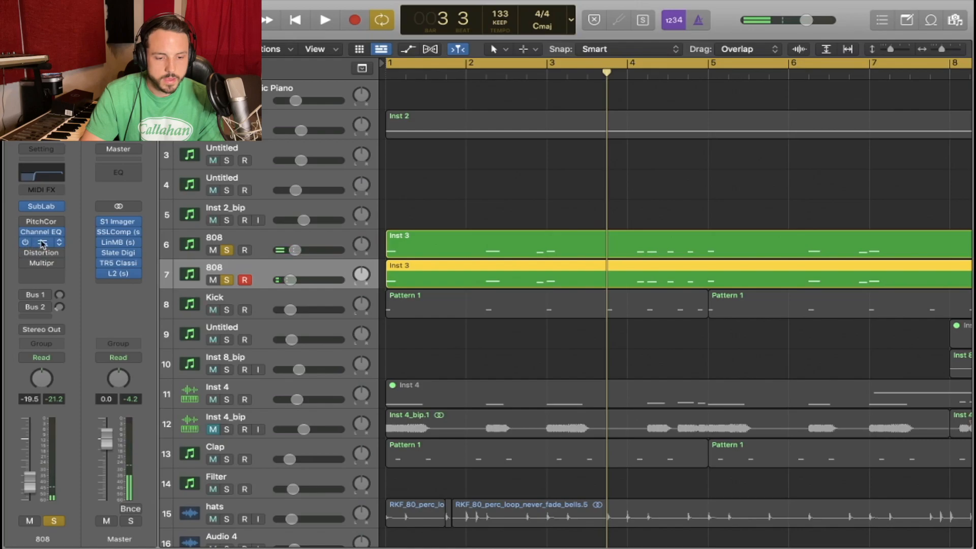
# - Set the spread of the Direction Mixer on the 808 on track 7 to 1.10
pyautogui.click(43, 243)
pyautogui.click(59, 242)
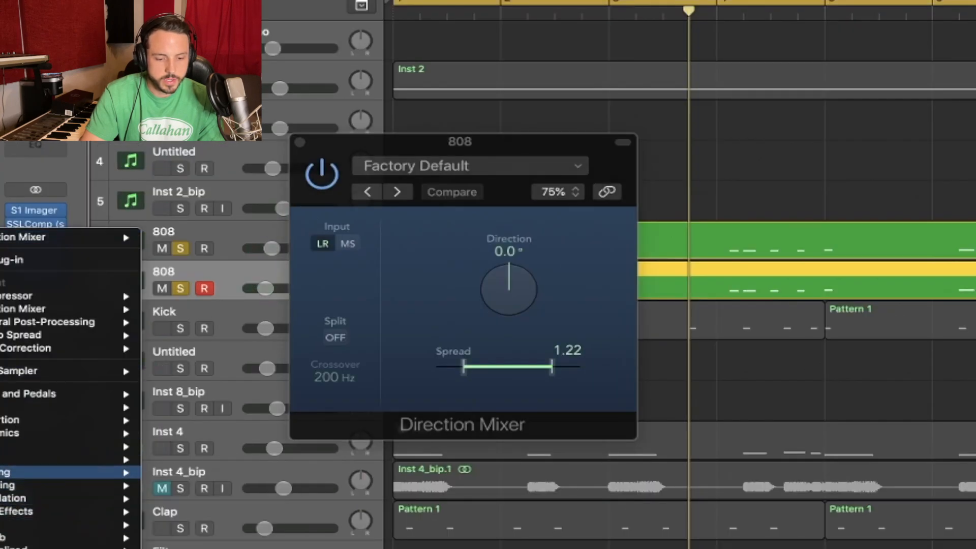
pyautogui.press('Escape')
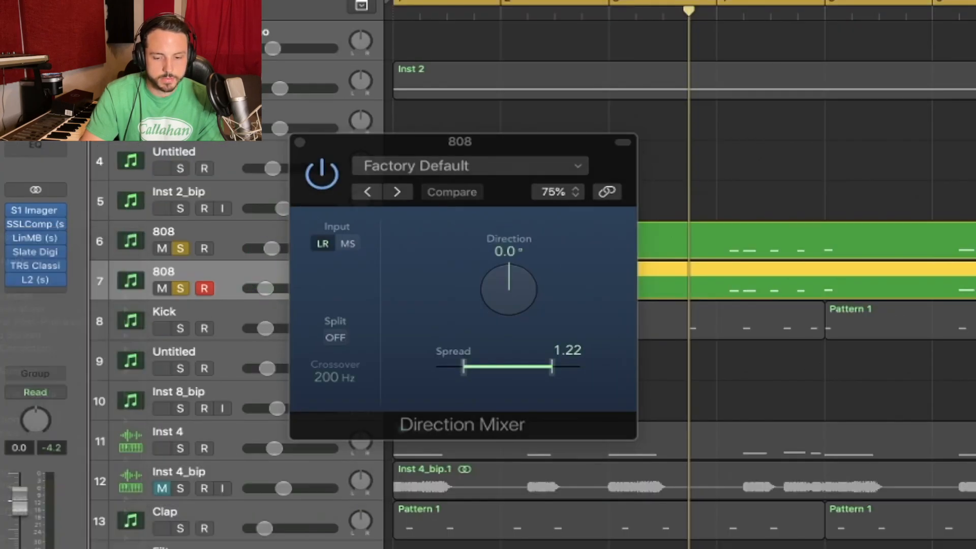
pyautogui.moveTo(463, 370); pyautogui.dragTo(470, 375)
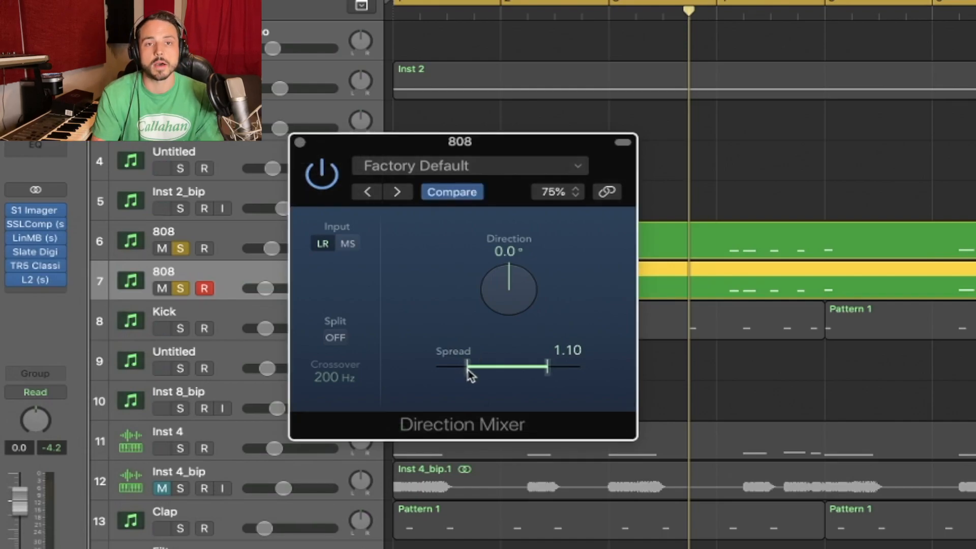
pyautogui.click(309, 147)
# - Play back the two soloed 808 tracks together to check the blend, dismissing the system notification
pyautogui.press('space')
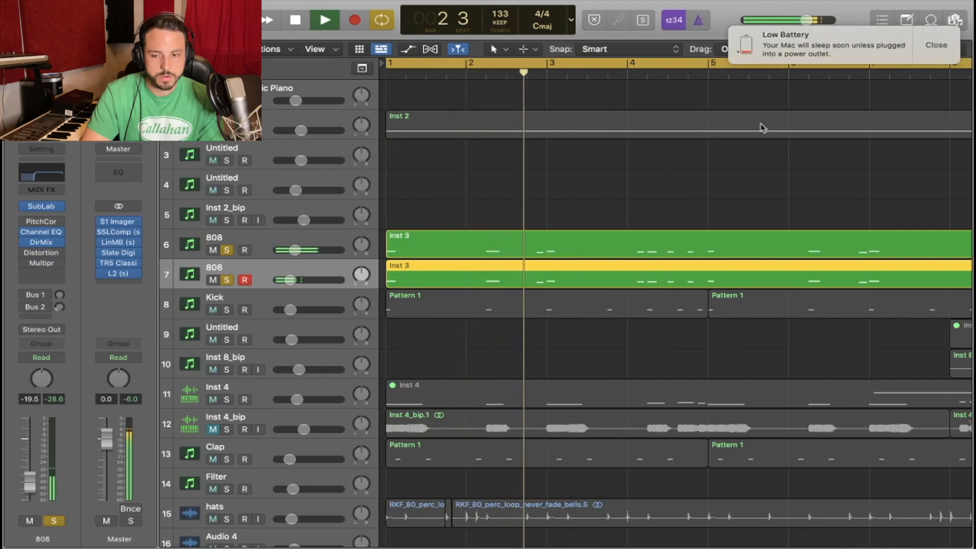
pyautogui.click(931, 48)
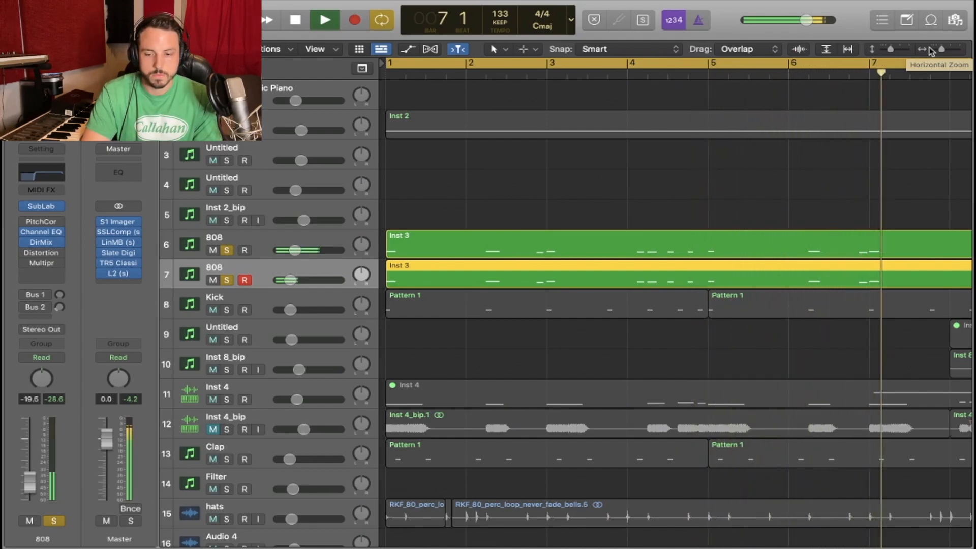
pyautogui.press('space')
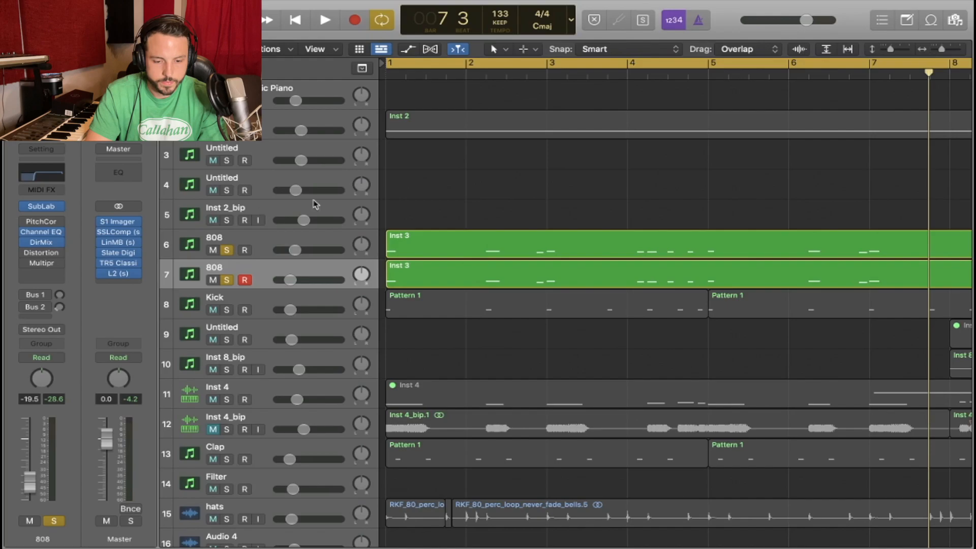
# - Enable the Distortion on the 808 on track 7, set its tone to 1600 Hz and fine-tune its drive
pyautogui.click(37, 256)
pyautogui.moveTo(357, 345); pyautogui.dragTo(361, 353)
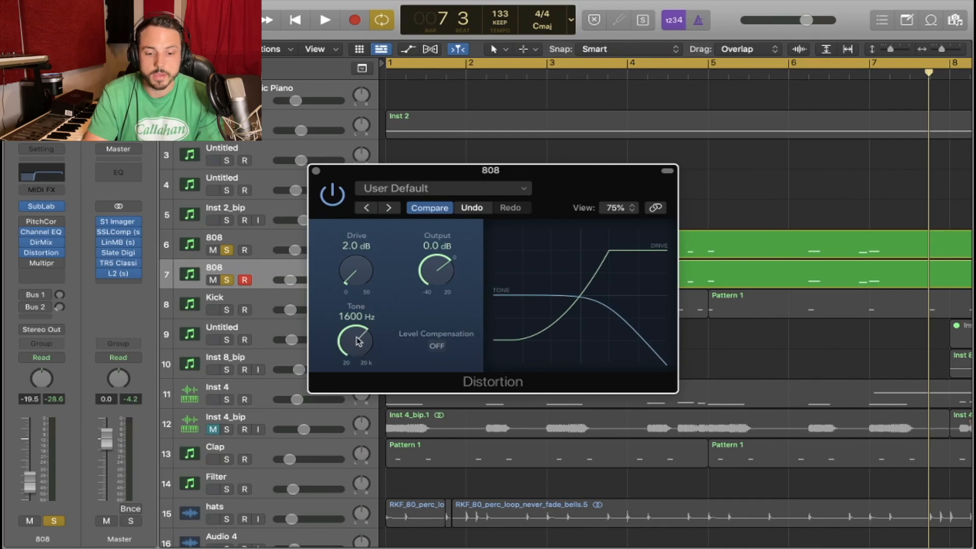
pyautogui.moveTo(357, 280); pyautogui.dragTo(358, 283)
pyautogui.click(316, 171)
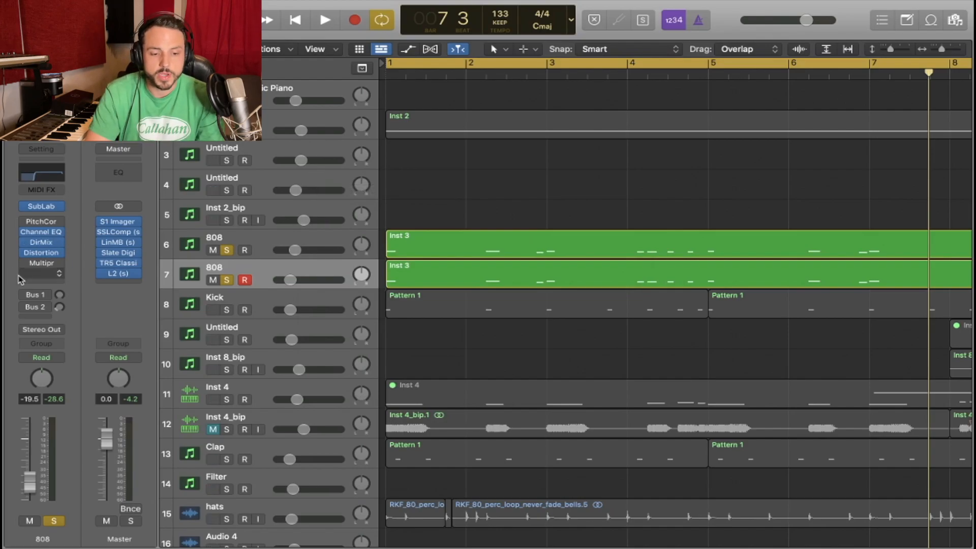
# - Insert a stereo Channel EQ at the end of the effect chain of the 808 on track 7
pyautogui.click(41, 274)
pyautogui.moveTo(56, 410)
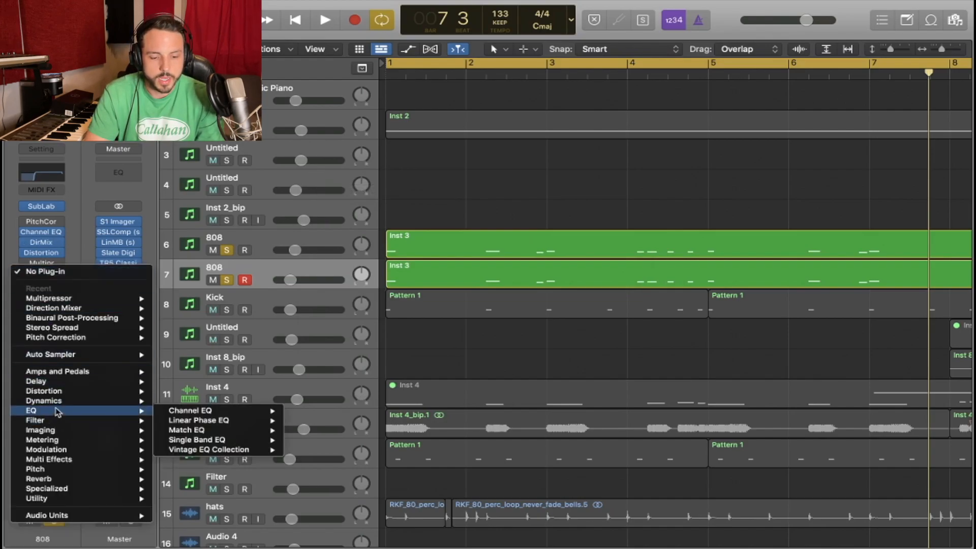
pyautogui.moveTo(198, 410)
pyautogui.click(310, 410)
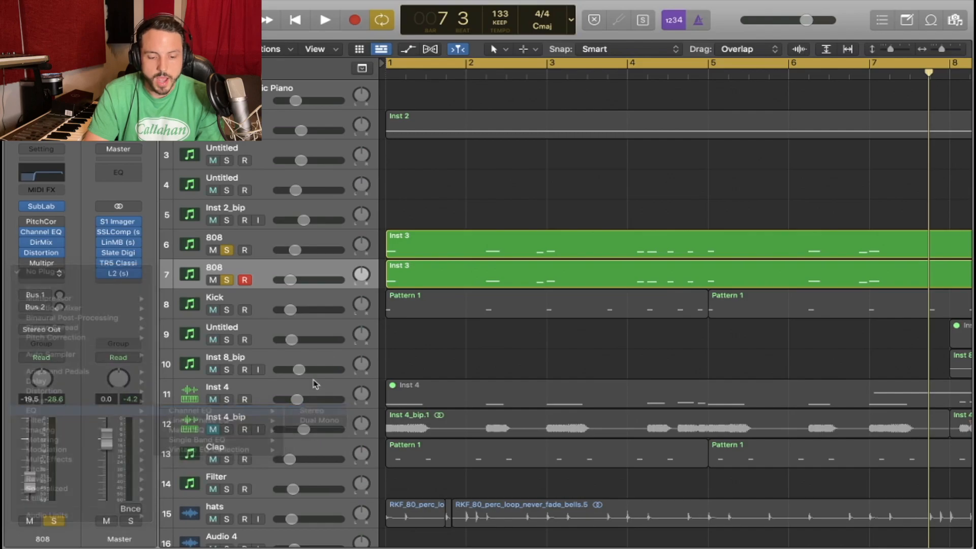
# - Boost the new EQ's 1200 Hz band by about 0.6 dB, narrow its Q and fine-tune the curve, closing it during playback
pyautogui.moveTo(686, 316); pyautogui.dragTo(700, 313)
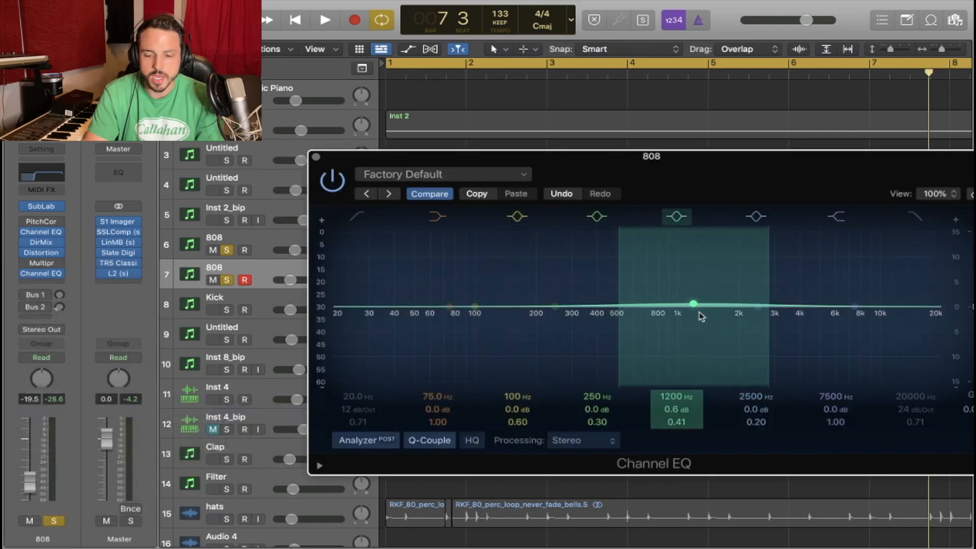
pyautogui.moveTo(681, 429); pyautogui.dragTo(681, 422)
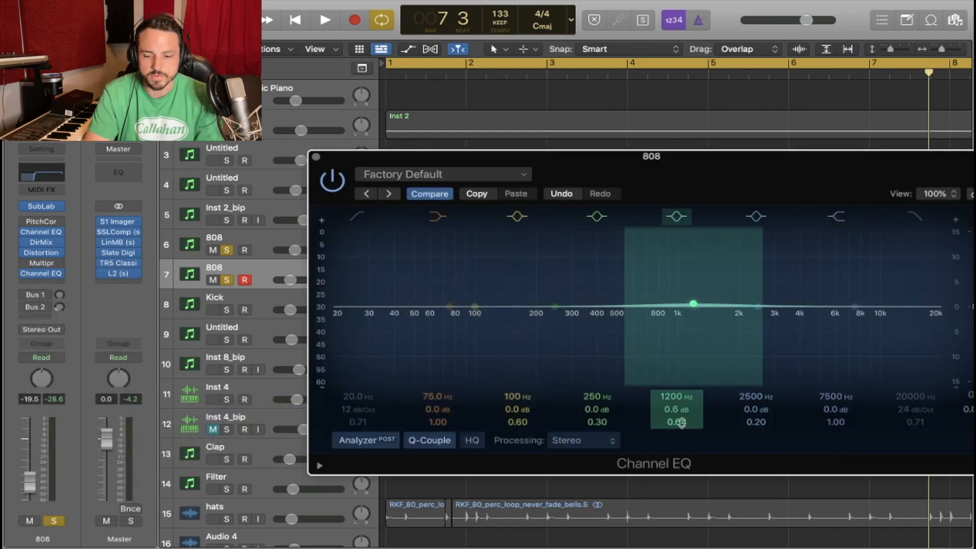
pyautogui.moveTo(692, 340); pyautogui.dragTo(779, 337)
pyautogui.press('space')
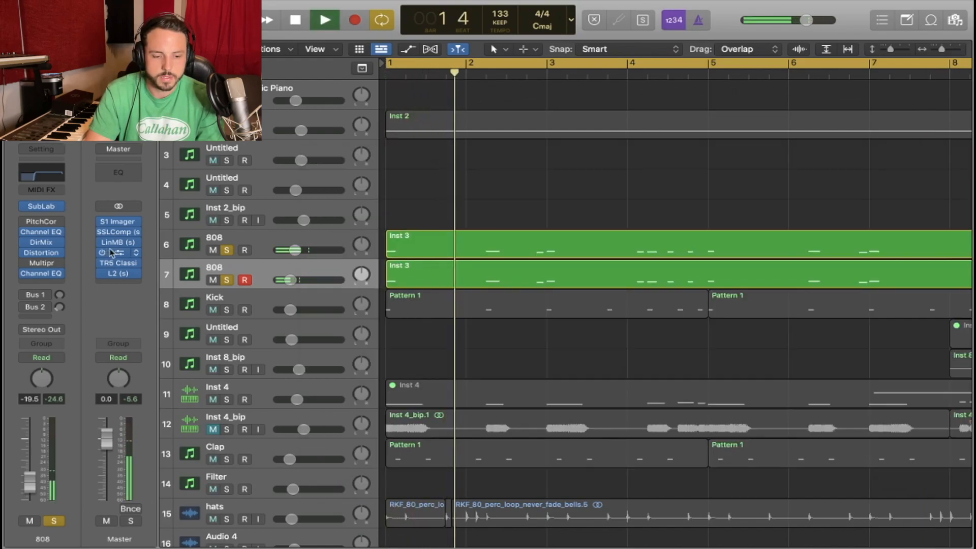
pyautogui.click(316, 156)
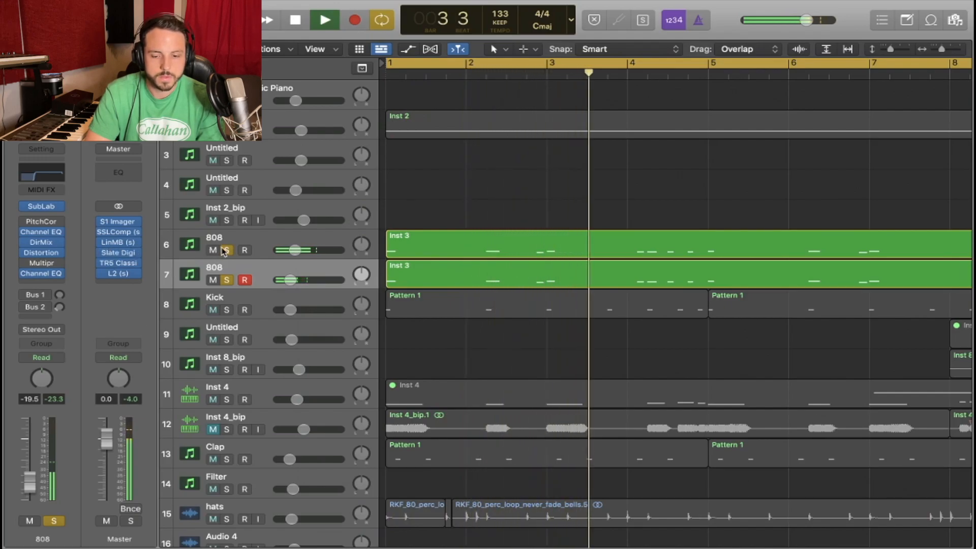
# - Solo the Kick alongside the two 808s and enable its Channel EQ
pyautogui.click(194, 305)
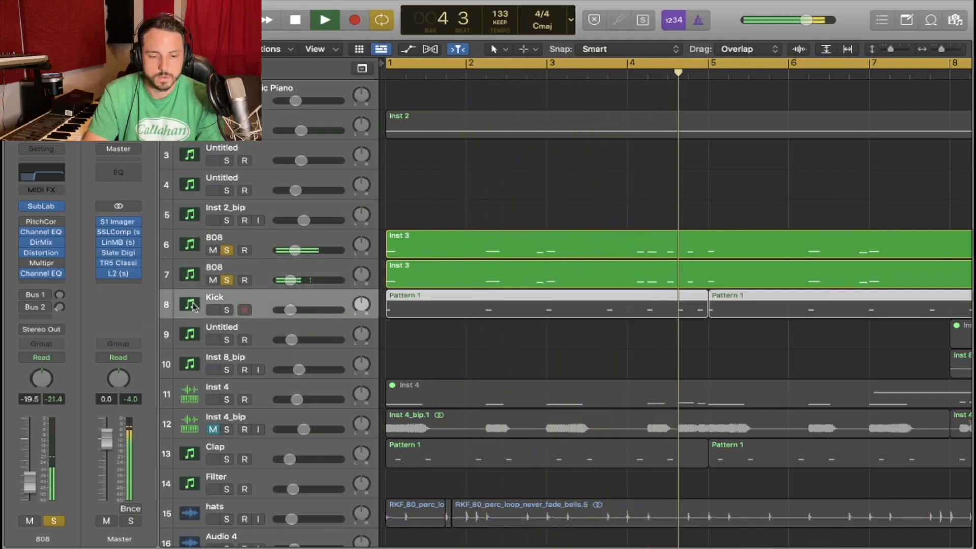
pyautogui.click(229, 308)
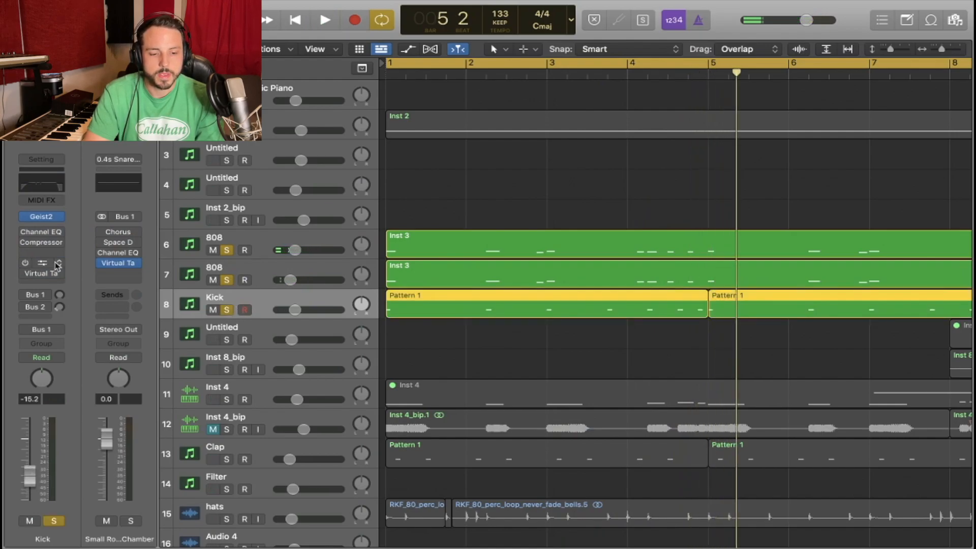
pyautogui.click(42, 233)
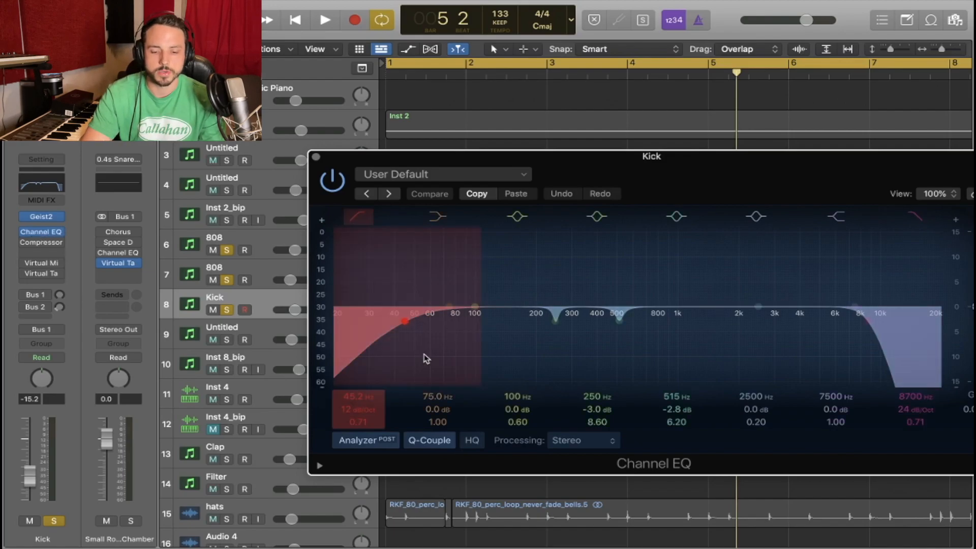
# - In the Kick's Channel EQ, set the low cut to 37.6 Hz and the dips to -2.1 dB at 236 Hz and -2.4 dB at 520 Hz
pyautogui.moveTo(424, 359); pyautogui.dragTo(404, 355)
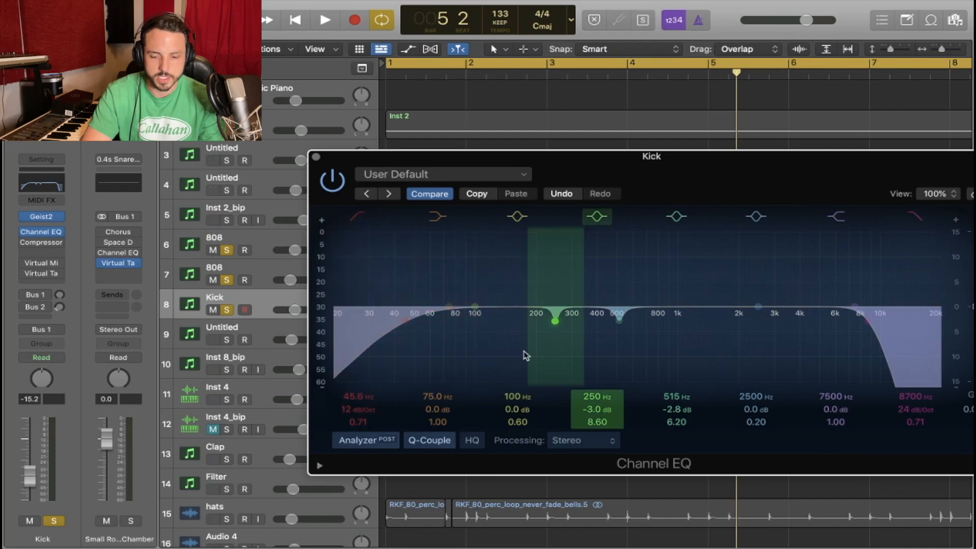
pyautogui.press('space')
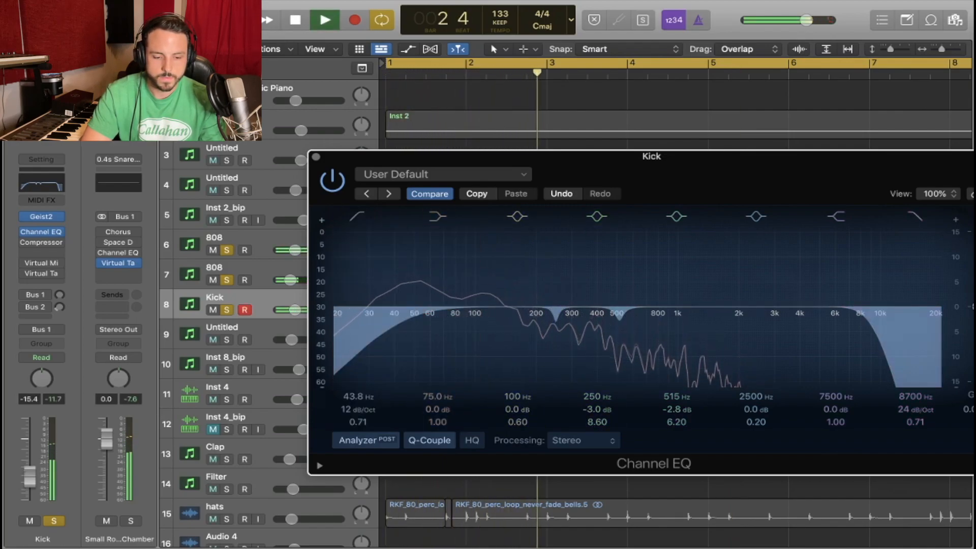
pyautogui.moveTo(555, 337); pyautogui.dragTo(549, 317)
pyautogui.press('space')
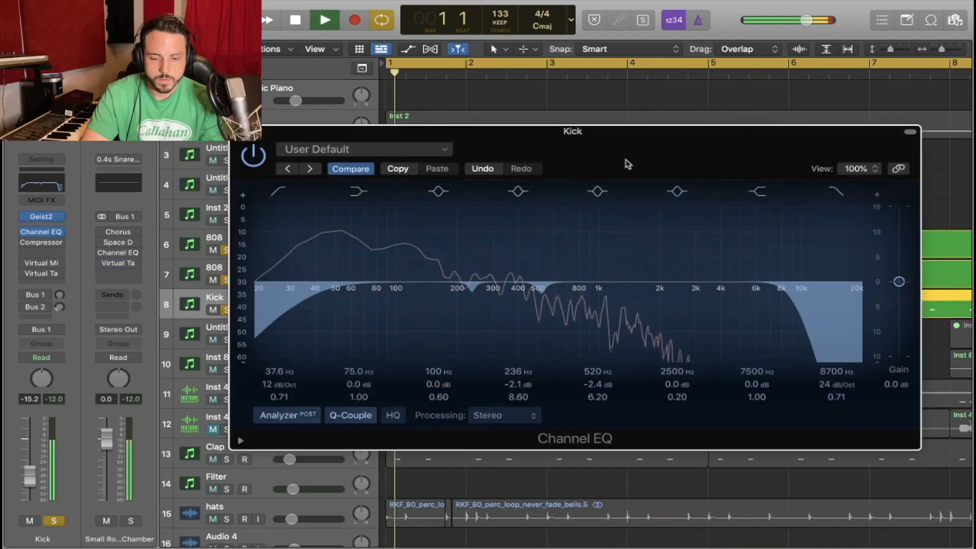
# - Set the Kick EQ's high cut to 9650 Hz and its low cut to 35.6 Hz, closing the EQ
pyautogui.moveTo(789, 337); pyautogui.dragTo(800, 344)
pyautogui.moveTo(306, 315); pyautogui.dragTo(296, 314)
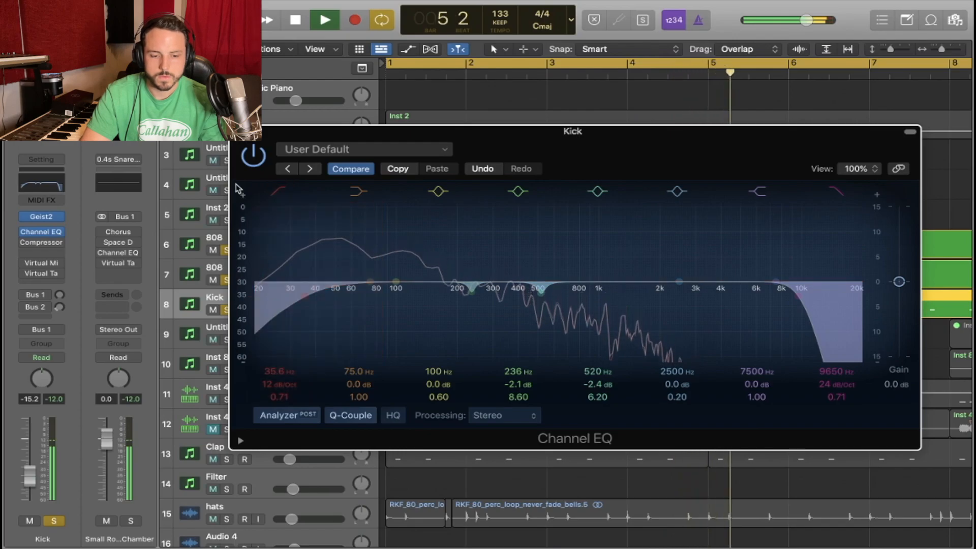
pyautogui.click(237, 131)
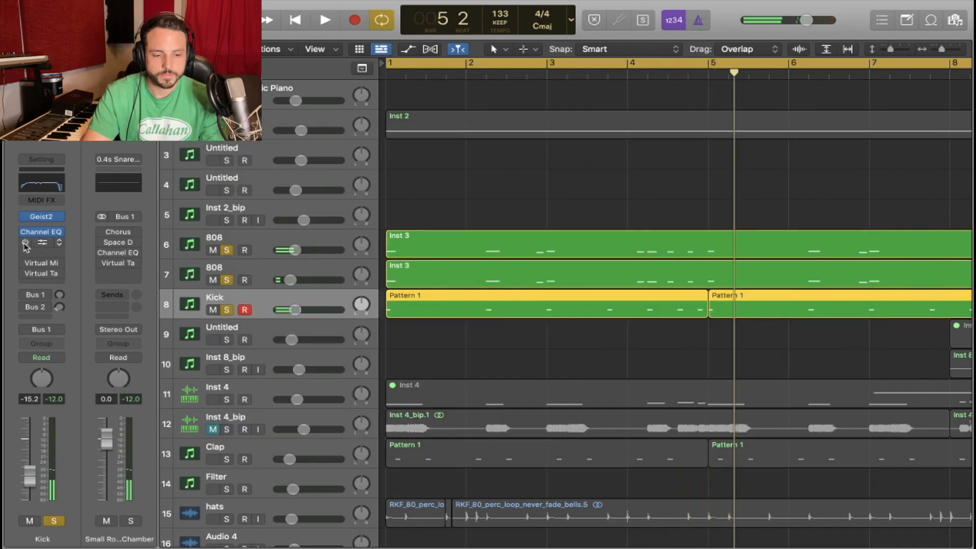
# - Enable the Kick's Compressor, shorten its release, set the make-up gain to 1.5 dB and turn the side-chain filter off
pyautogui.click(56, 242)
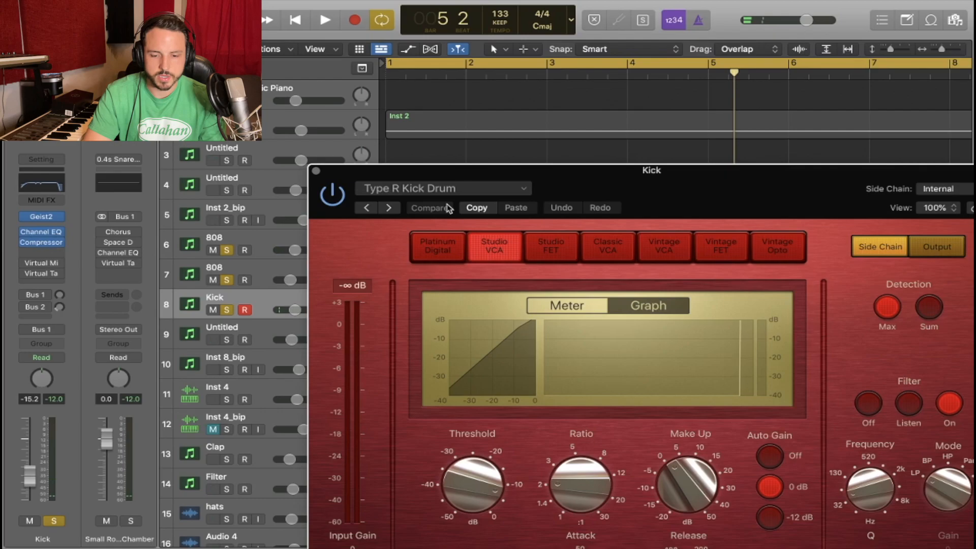
pyautogui.doubleClick(584, 173)
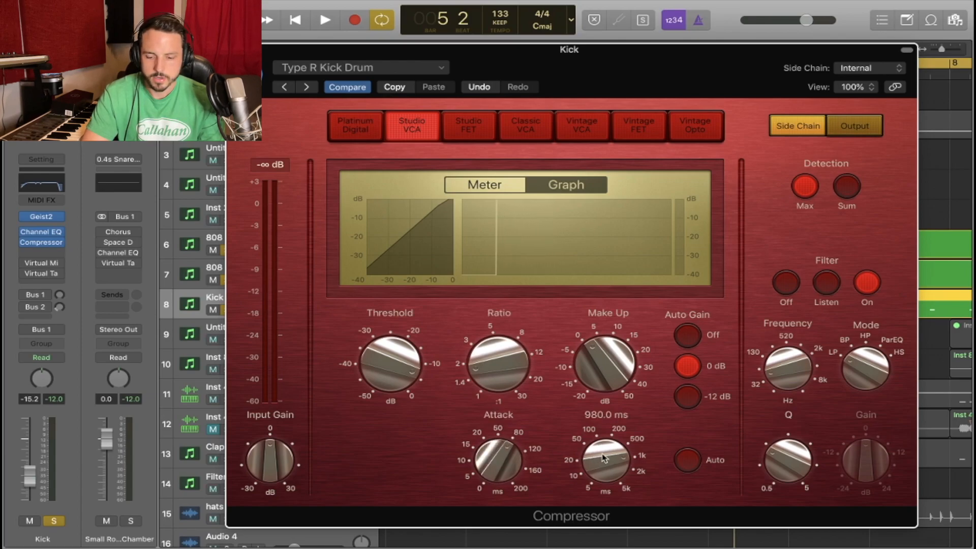
pyautogui.moveTo(609, 480); pyautogui.dragTo(615, 496)
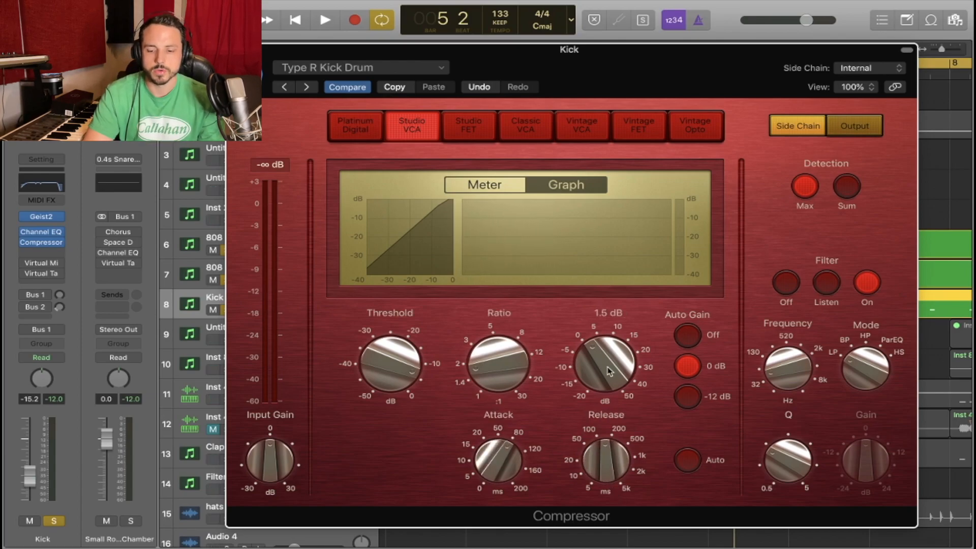
pyautogui.press('space')
pyautogui.press('space')
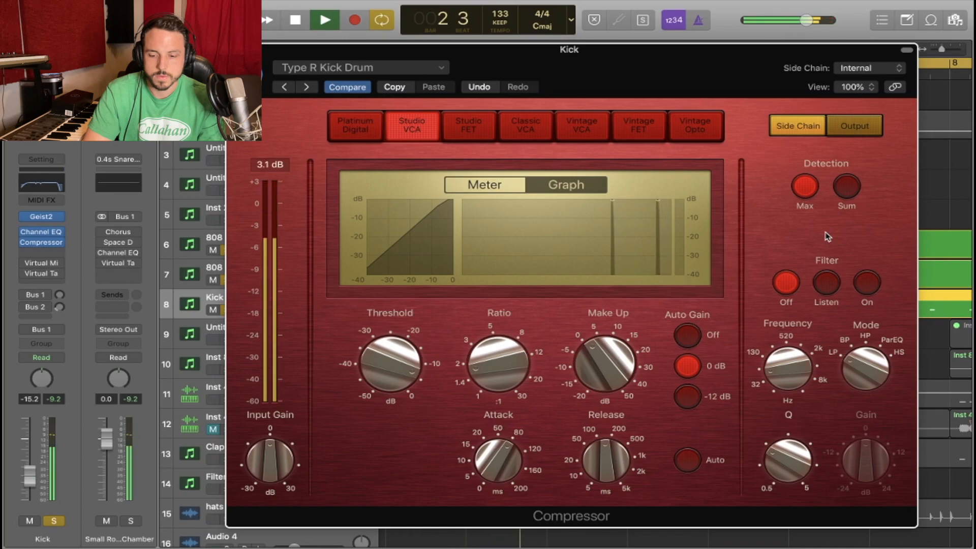
# - Set the Kick Compressor's detection to Sum, show its output settings and set the threshold to -5.5 dB during playback
pyautogui.click(849, 188)
pyautogui.click(854, 129)
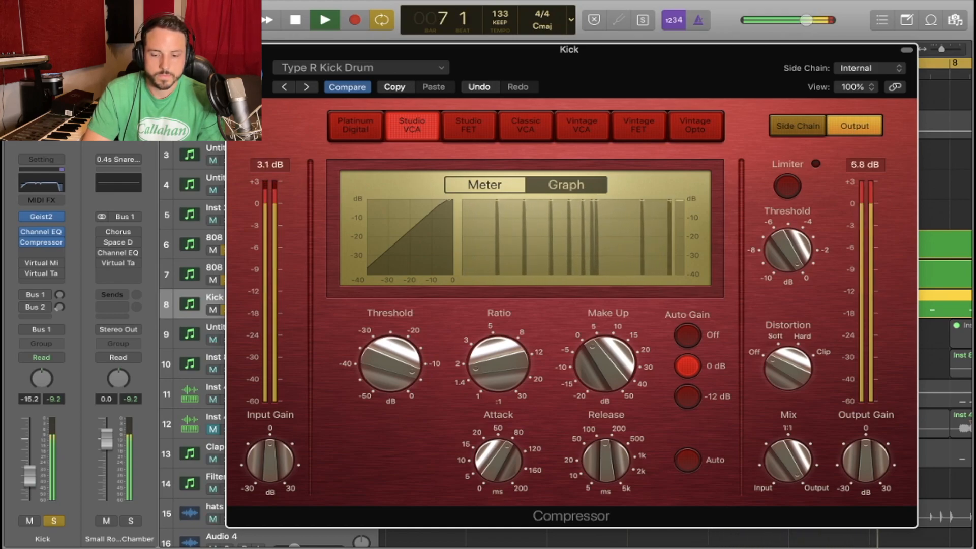
pyautogui.moveTo(383, 369); pyautogui.dragTo(384, 374)
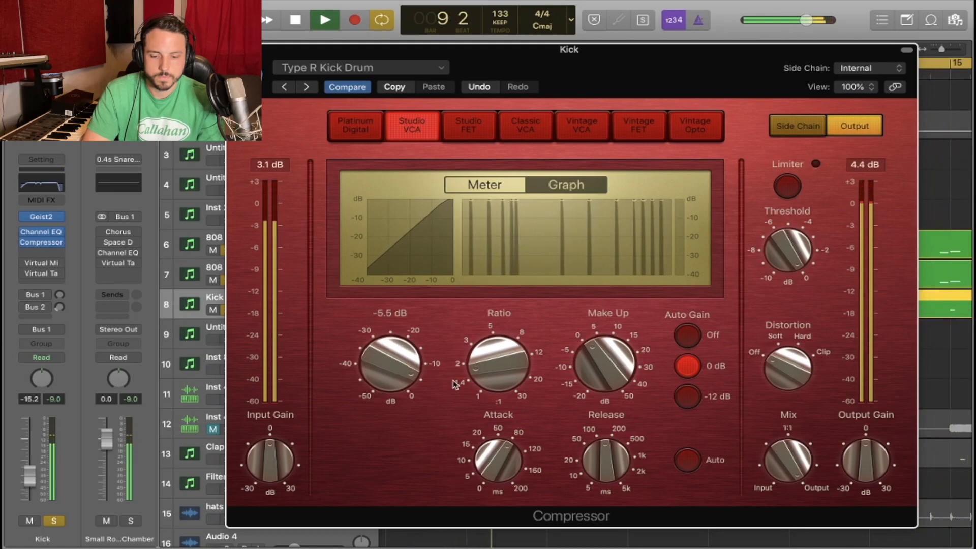
pyautogui.press('space')
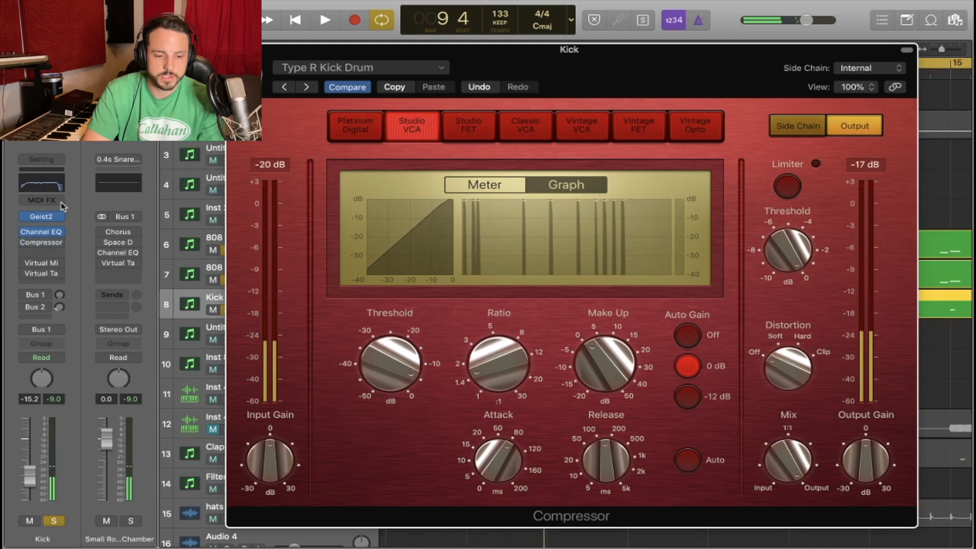
# - Play the Kick and 808s with the Kick's Channel EQ and Compressor bypassed and active to compare the sound
pyautogui.click(25, 232)
pyautogui.press('space')
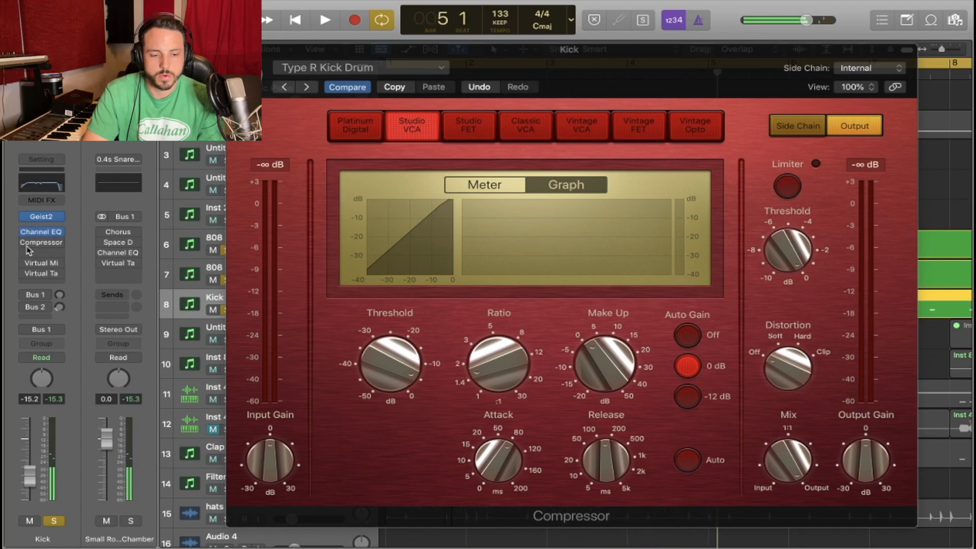
pyautogui.press('space')
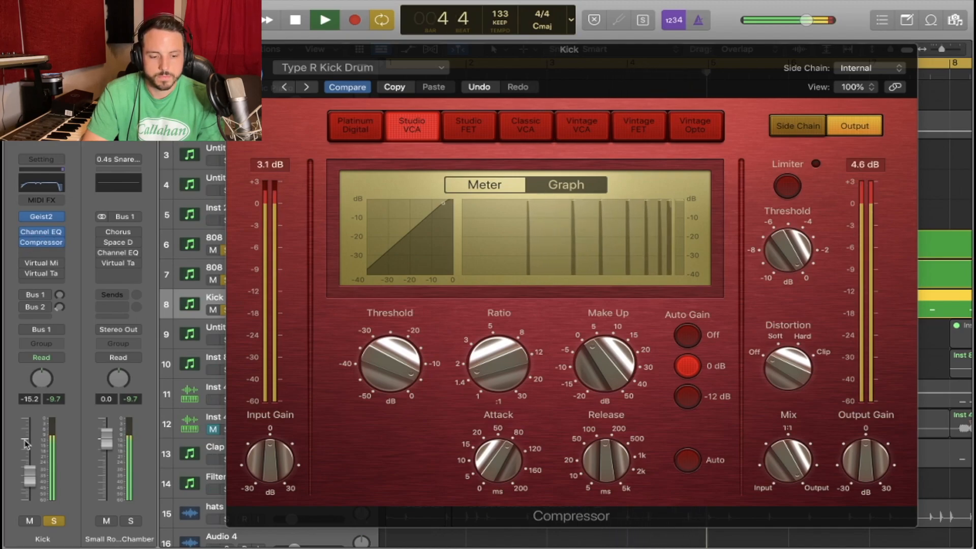
# - Lower the Kick's volume to -16.2 dB, stop playback and close the Compressor
pyautogui.moveTo(30, 467); pyautogui.dragTo(30, 468)
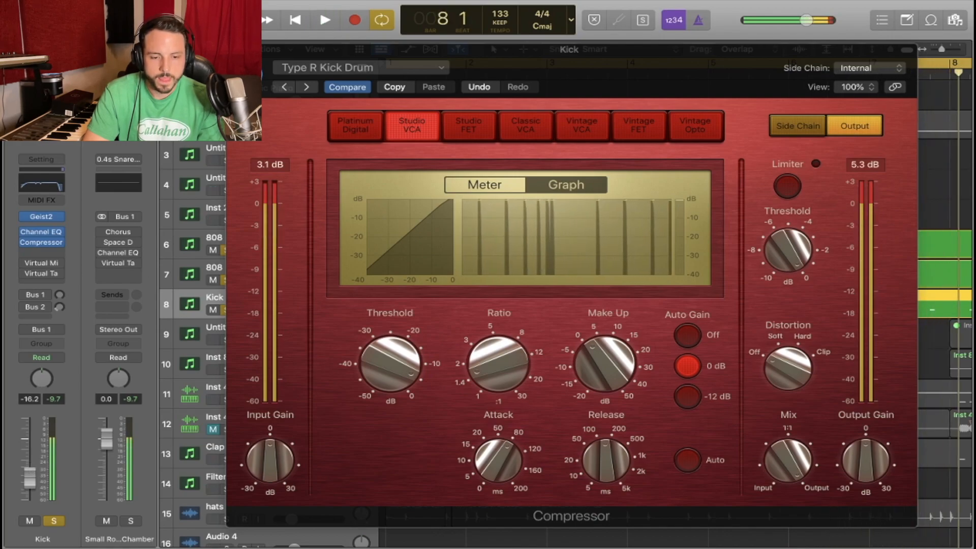
pyautogui.press('space')
pyautogui.click(437, 178)
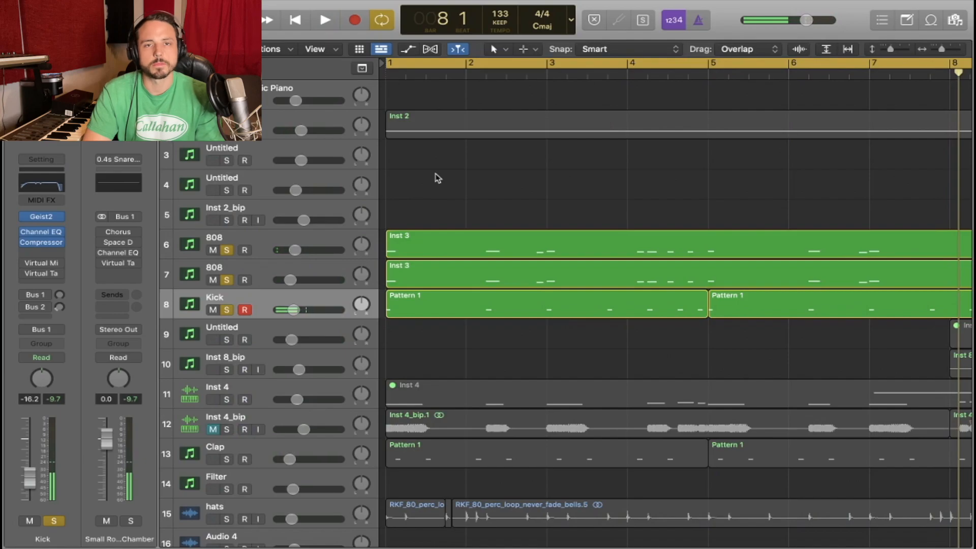
# - Bypass the Distortion on the 808 on track 6 and the Compressor on the Kick for a before-and-after comparison
pyautogui.click(275, 242)
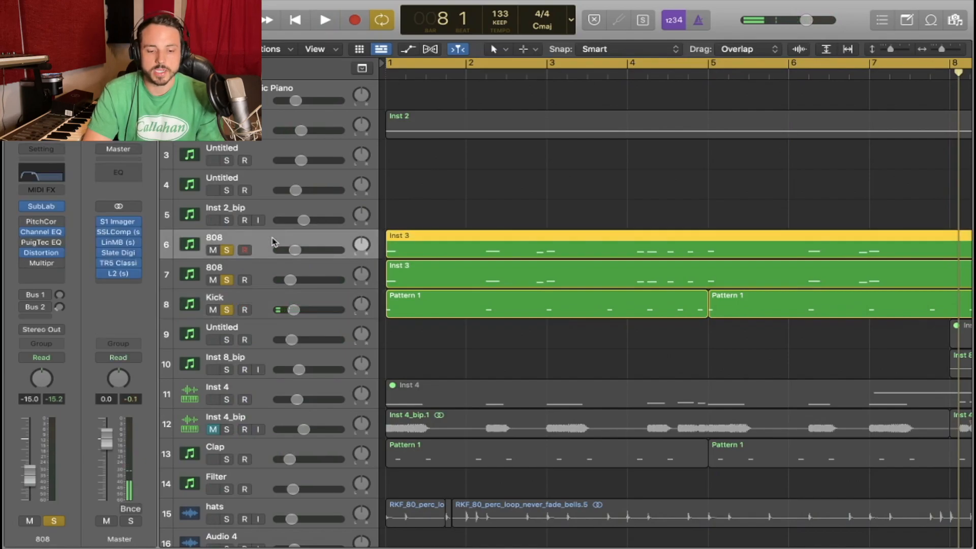
pyautogui.click(207, 299)
pyautogui.click(194, 249)
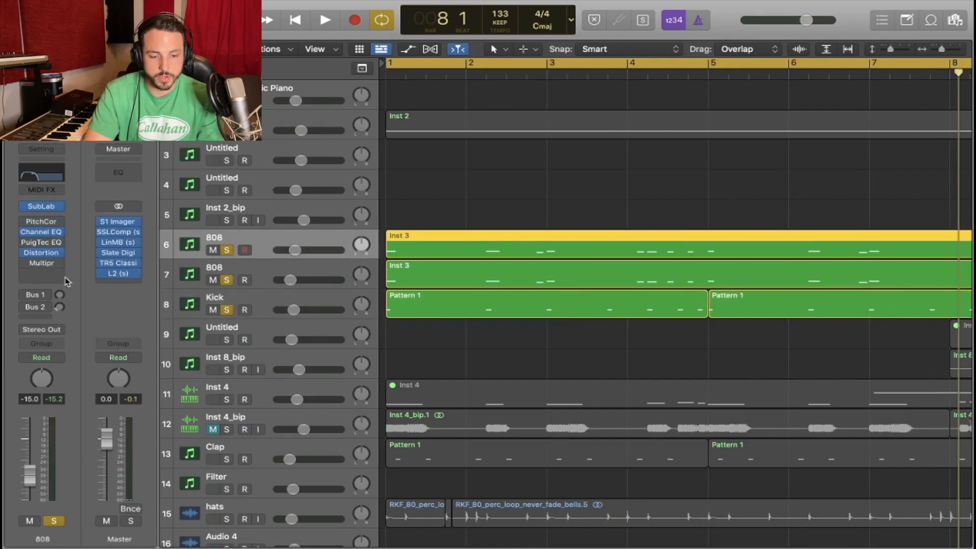
pyautogui.click(185, 301)
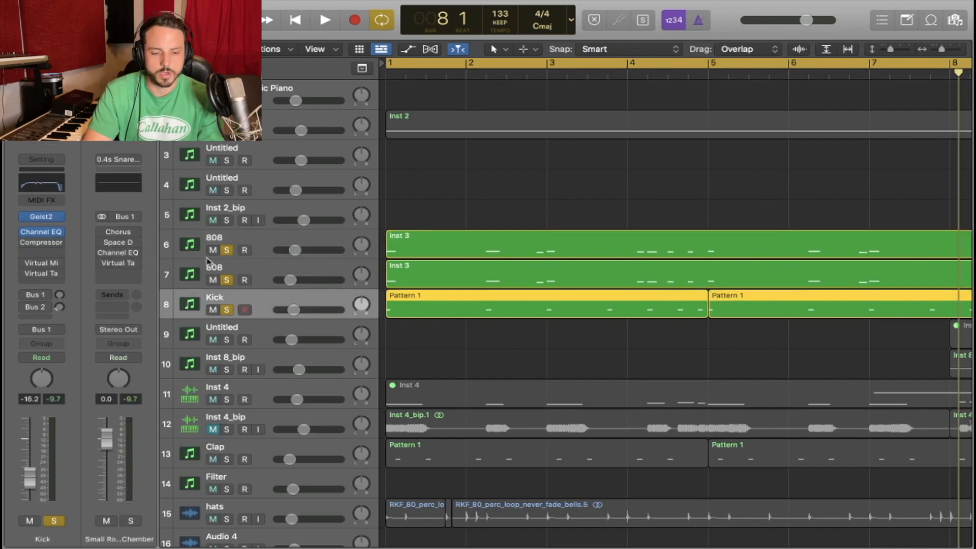
pyautogui.click(188, 268)
pyautogui.click(192, 243)
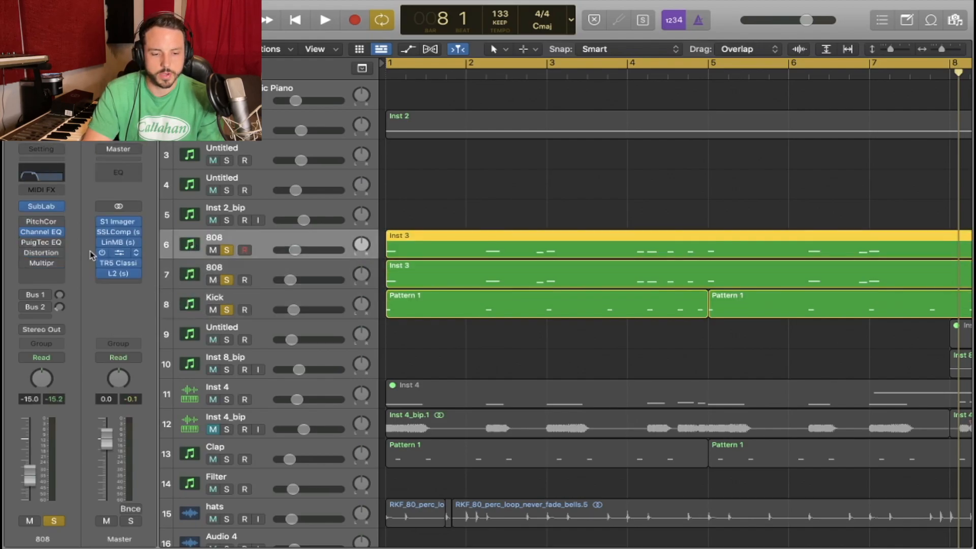
# - Check the Channel EQ of the 808 on track 6, and open and activate its PuigTec EQP1A
pyautogui.click(41, 233)
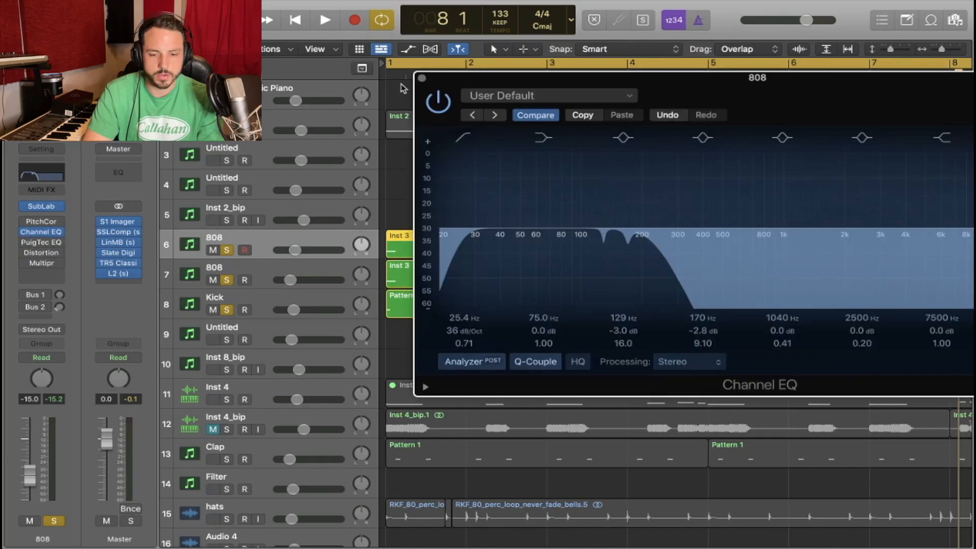
pyautogui.click(421, 80)
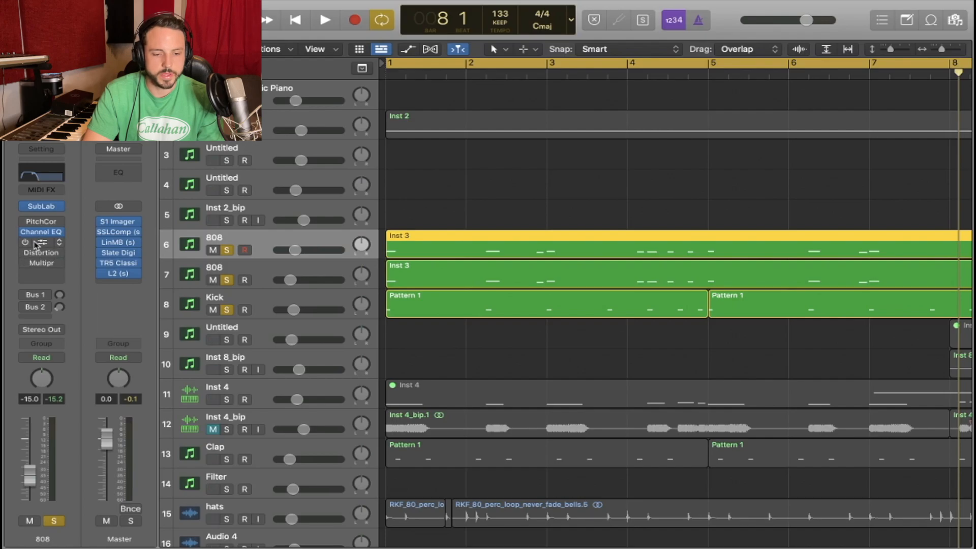
pyautogui.click(36, 243)
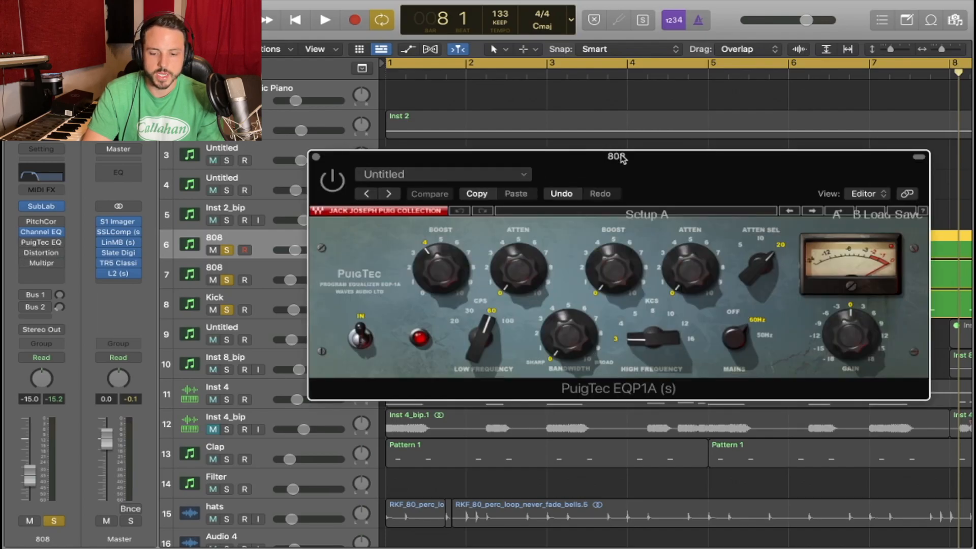
pyautogui.moveTo(621, 159); pyautogui.dragTo(533, 141)
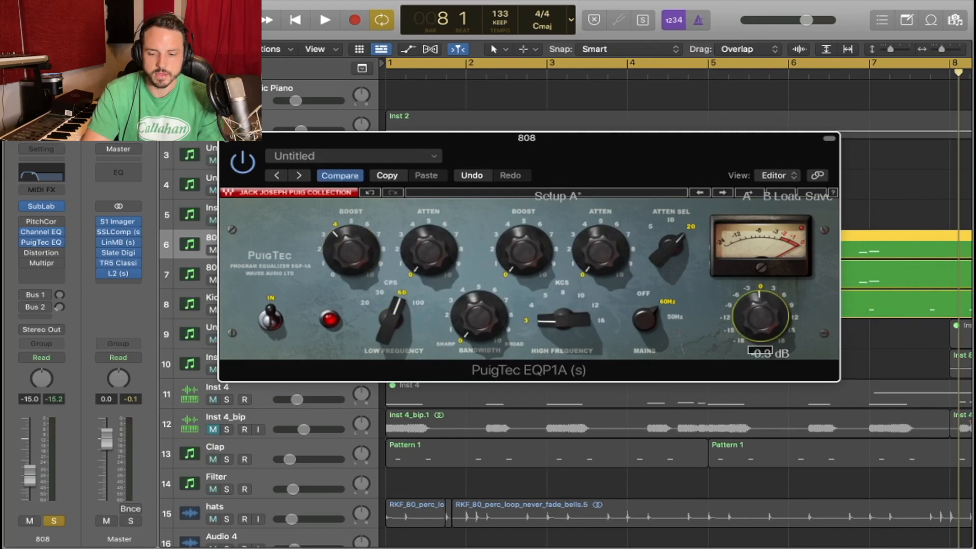
# - Play the soloed Kick and 808s with the PuigTec EQP1A active, close the plug-in and stop playback
pyautogui.press('space')
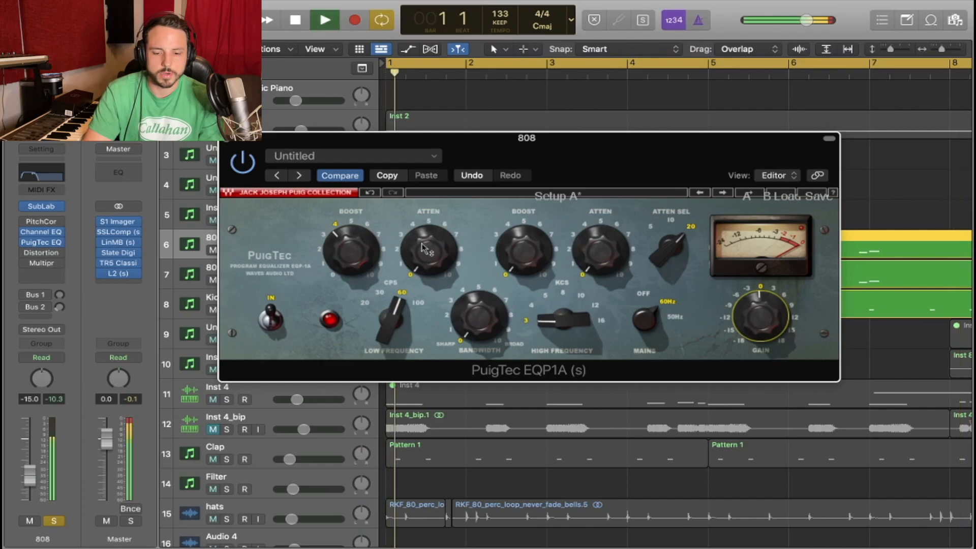
pyautogui.moveTo(105, 264)
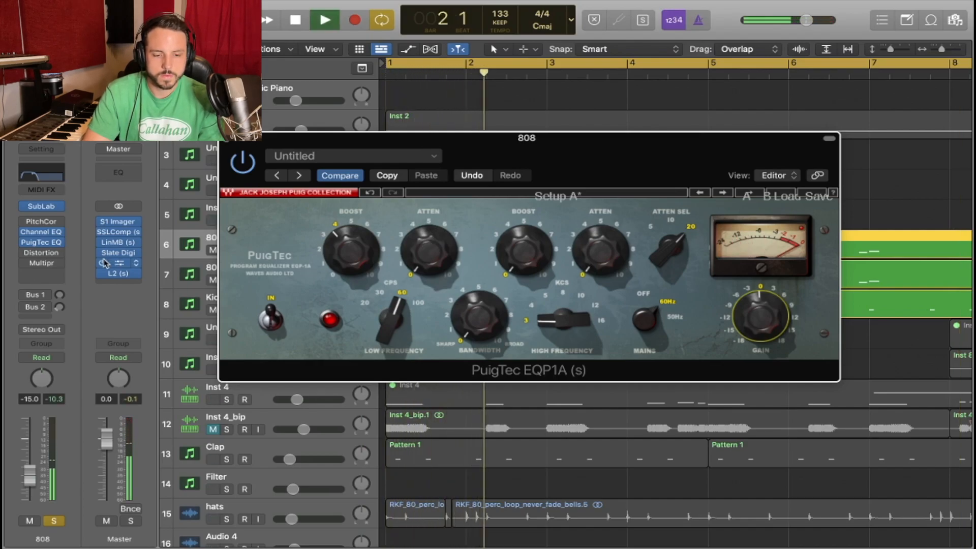
pyautogui.click(225, 137)
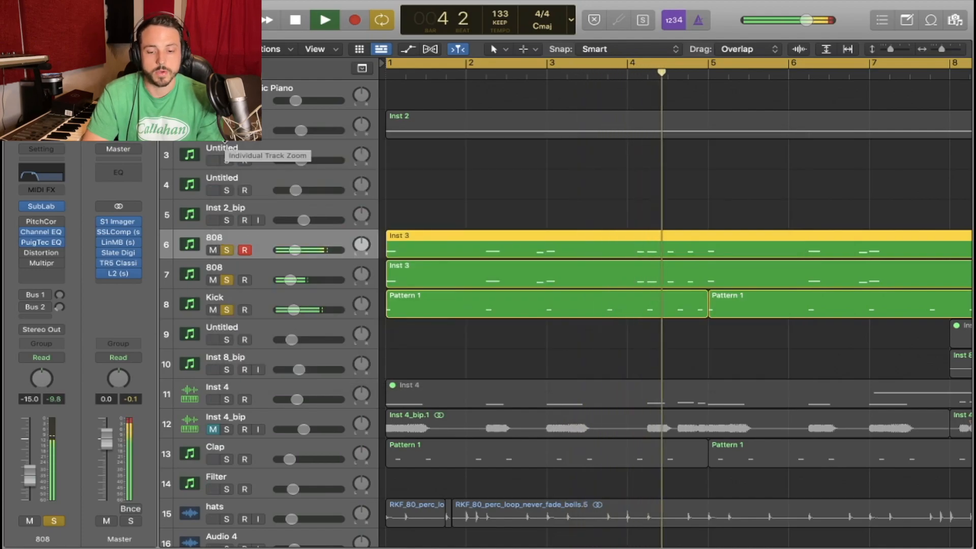
pyautogui.press('space')
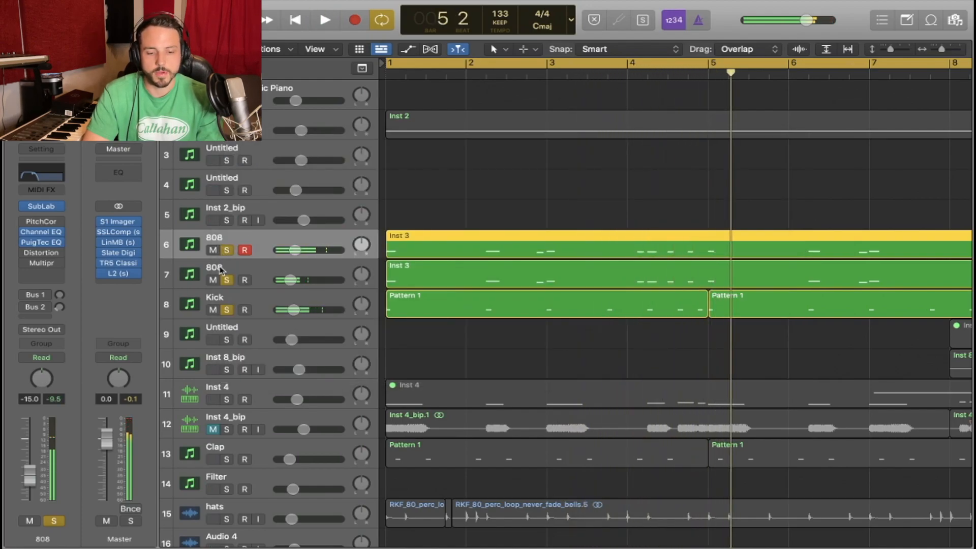
# - Select the 808 on track 7 and play it with its Distortion bypassed alongside the other 808 and the Kick
pyautogui.click(223, 268)
pyautogui.moveTo(130, 266)
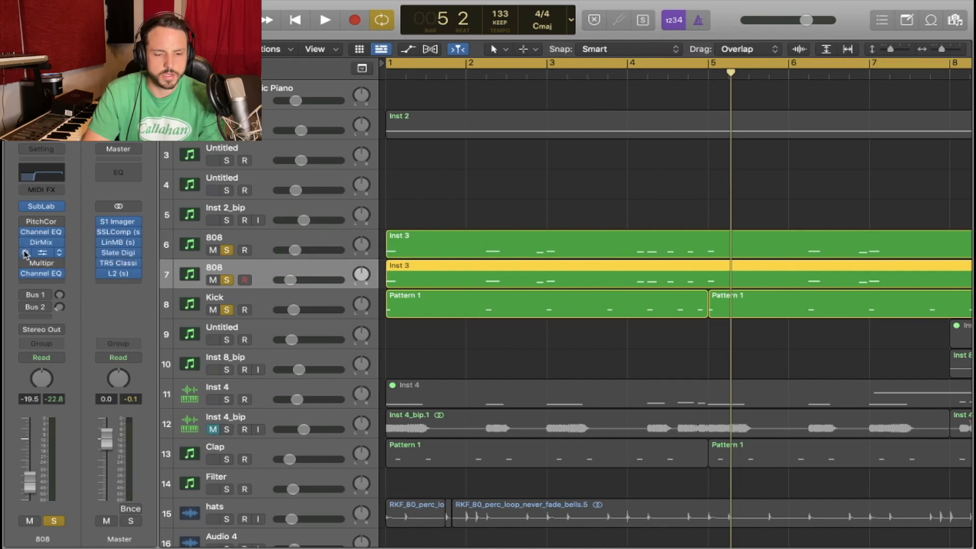
pyautogui.press('space')
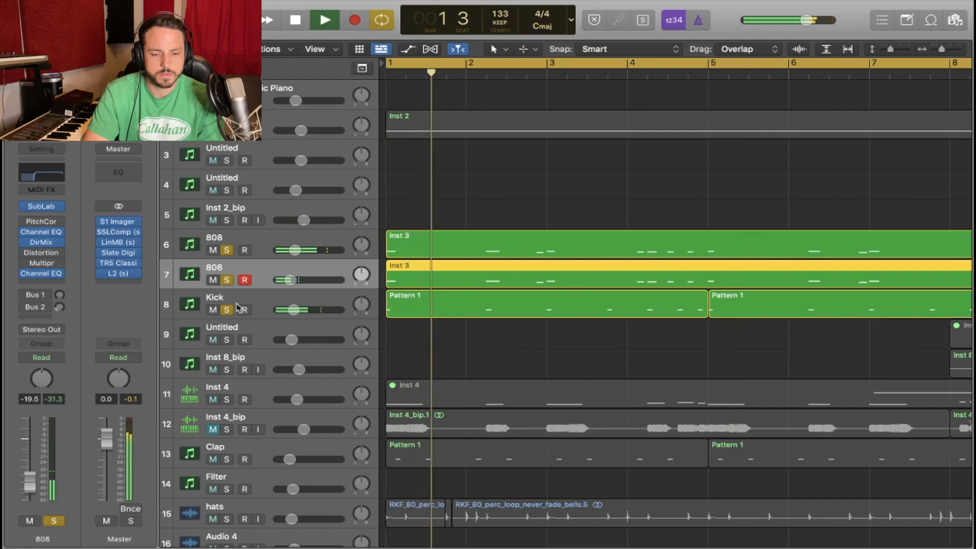
# - Unsolo the Kick and the 808 on track 7 and select the 808 on track 6 so it plays alone
pyautogui.click(226, 310)
pyautogui.press('space')
pyautogui.press('space')
pyautogui.click(226, 280)
pyautogui.press('space')
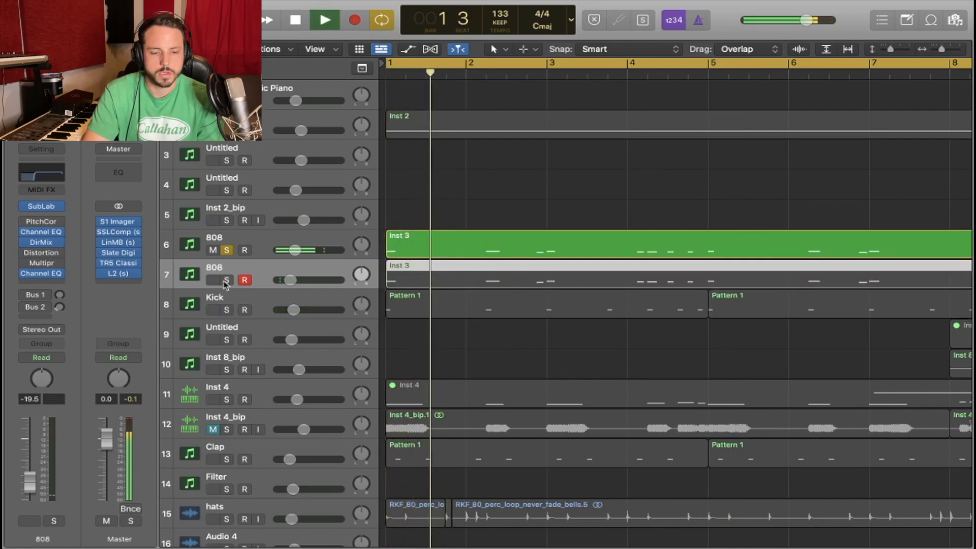
pyautogui.click(202, 253)
pyautogui.press('space')
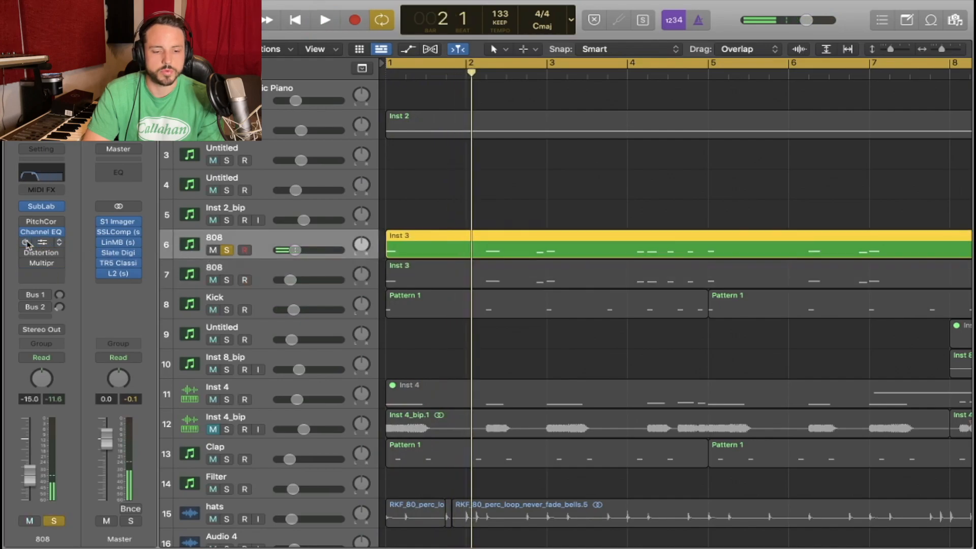
# - Play the 808 on track 6 with its PuigTec EQP1A bypassed and active to compare the low end
pyautogui.press('space')
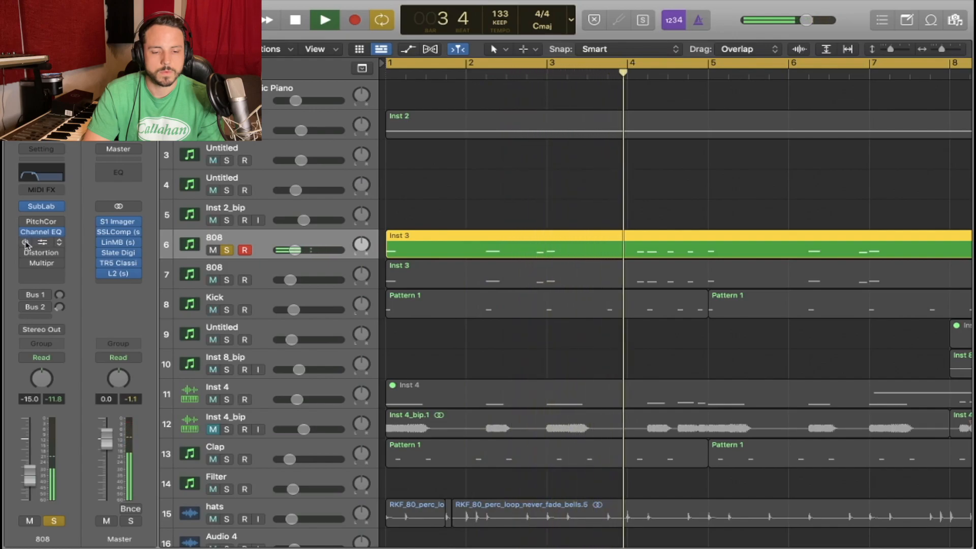
pyautogui.moveTo(27, 243)
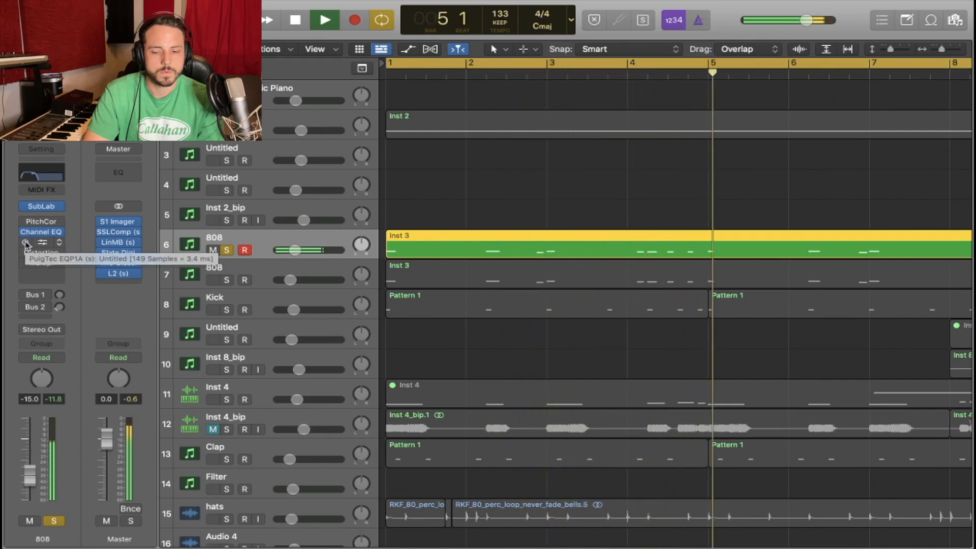
pyautogui.press('space')
pyautogui.press('space')
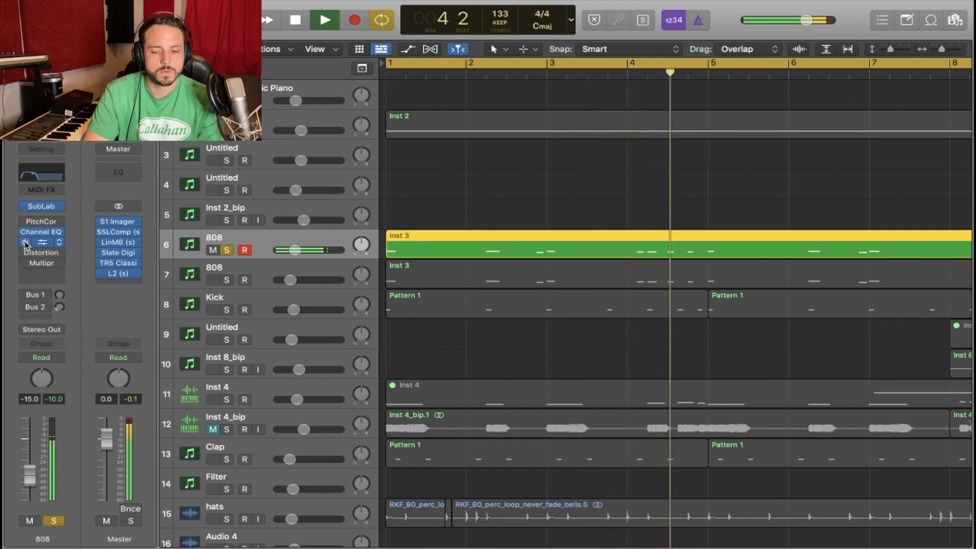
pyautogui.press('space')
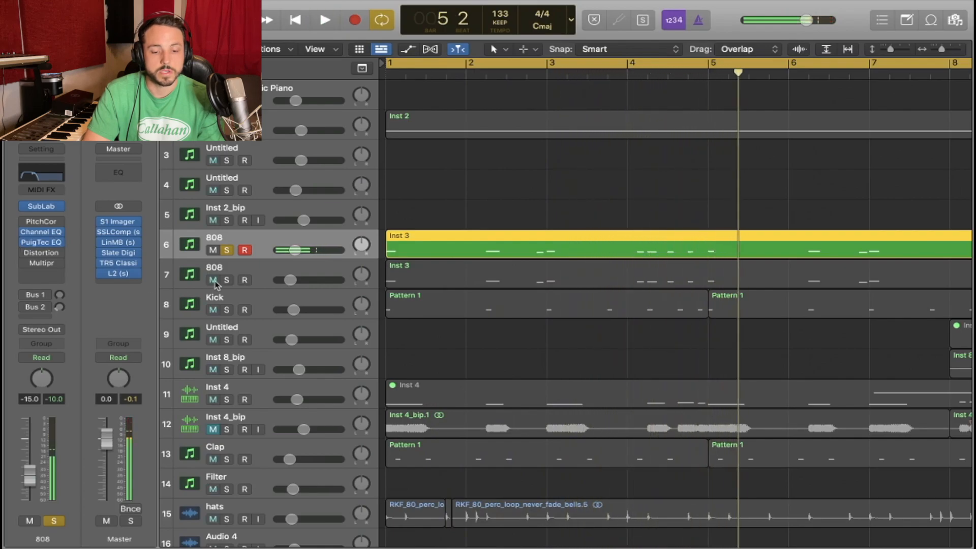
# - Solo the 808 on track 7 together with the one on track 6 and play both from the beginning
pyautogui.click(227, 280)
pyautogui.click(231, 267)
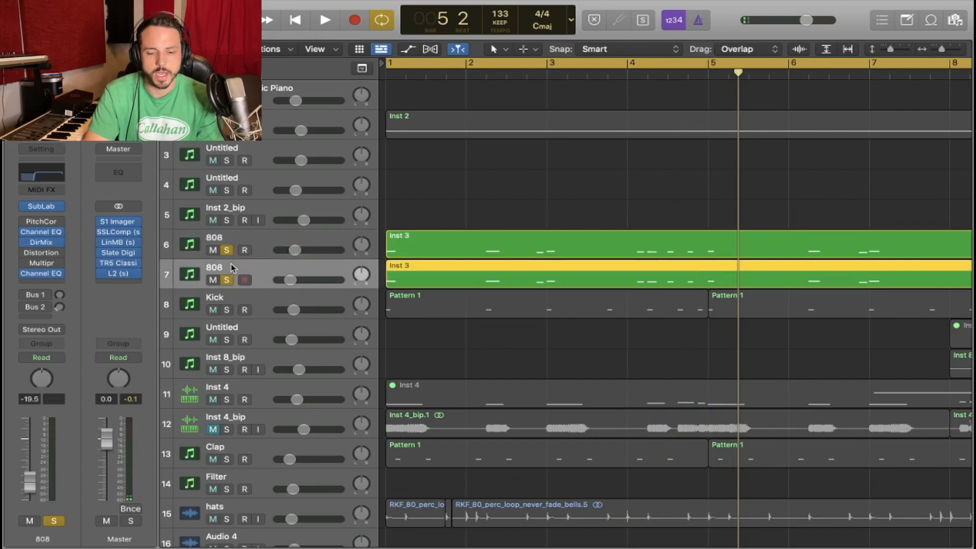
pyautogui.press('Return')
pyautogui.press('space')
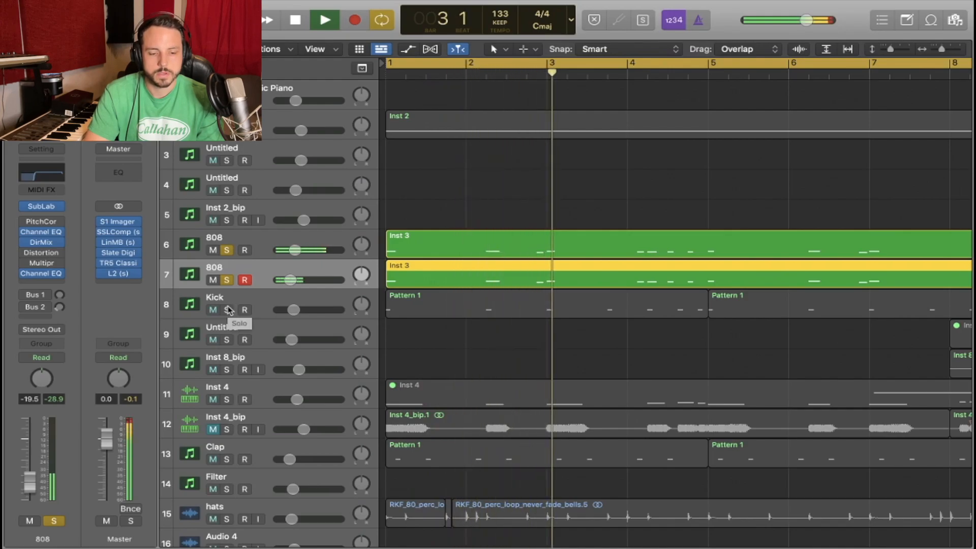
pyautogui.press('space')
# - Replace the Direction Mixer on the 808 on track 7 with the stereo Waves S1 Imager (s)
pyautogui.click(59, 243)
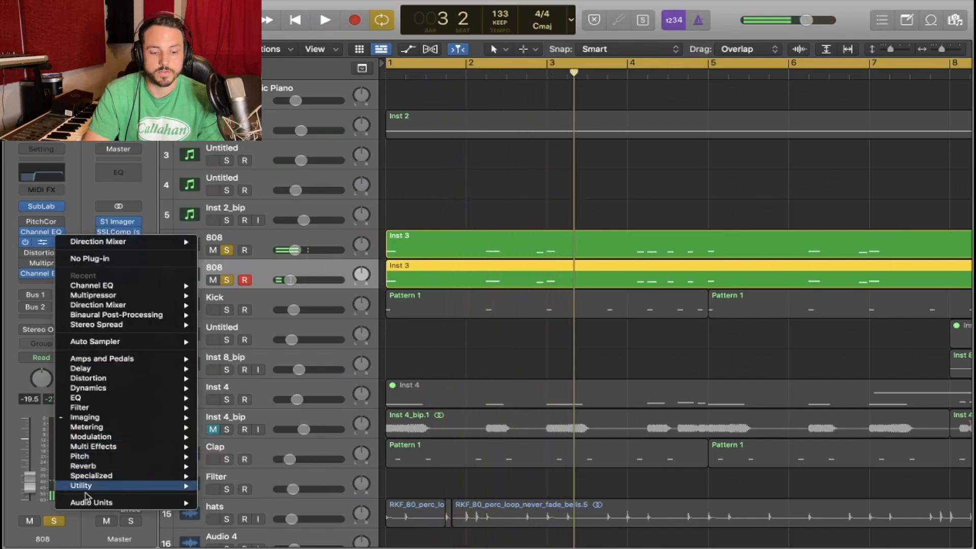
pyautogui.moveTo(172, 502)
pyautogui.moveTo(241, 500)
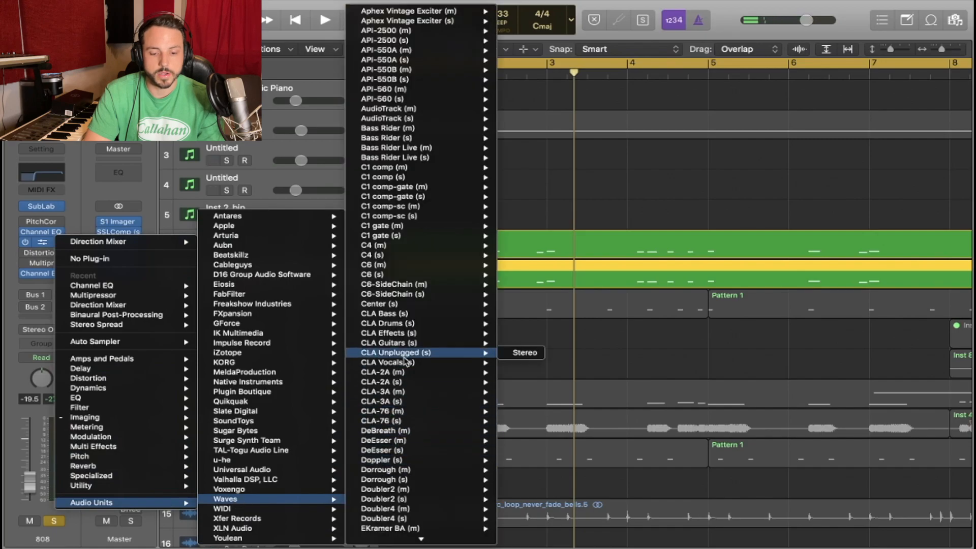
pyautogui.scroll(-15, 405, 405)
pyautogui.scroll(-20, 405, 404)
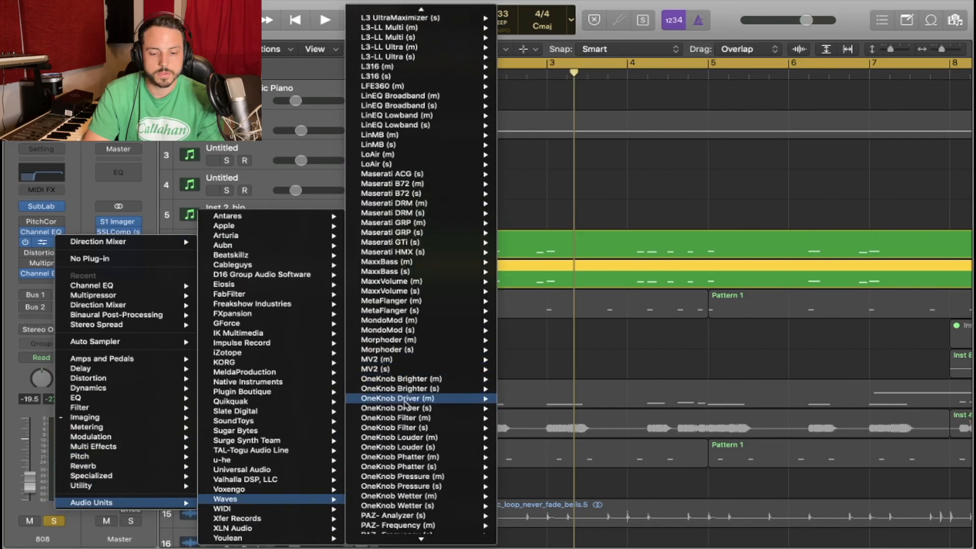
pyautogui.moveTo(405, 404)
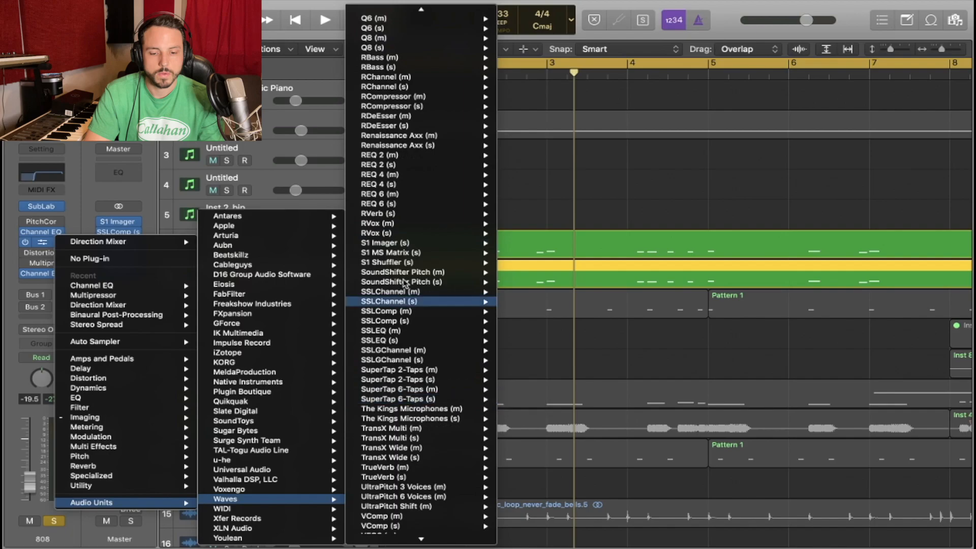
pyautogui.moveTo(414, 242)
pyautogui.click(534, 243)
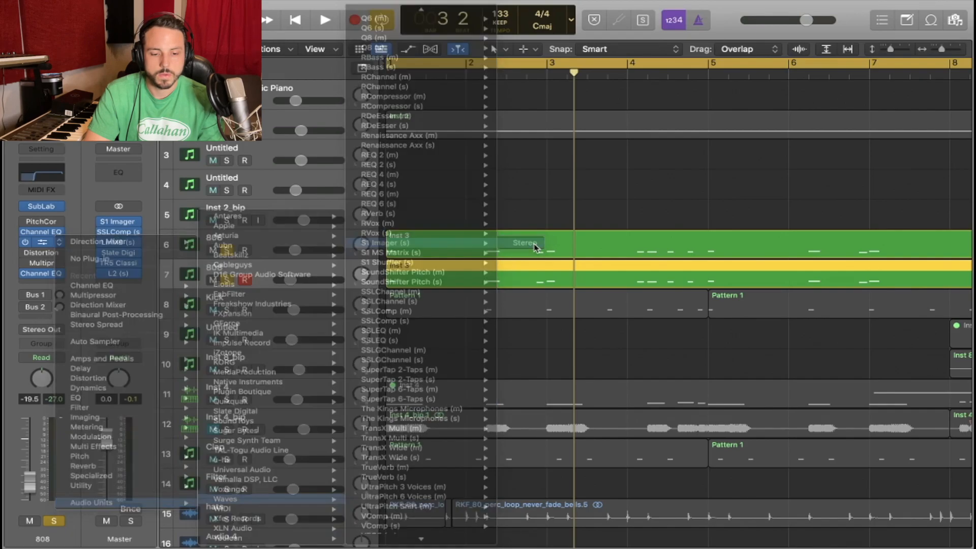
# - Widen the S1 Imager's stereo width slightly while both 808s play, close the plug-in and stop playback
pyautogui.moveTo(362, 286); pyautogui.dragTo(363, 282)
pyautogui.press('space')
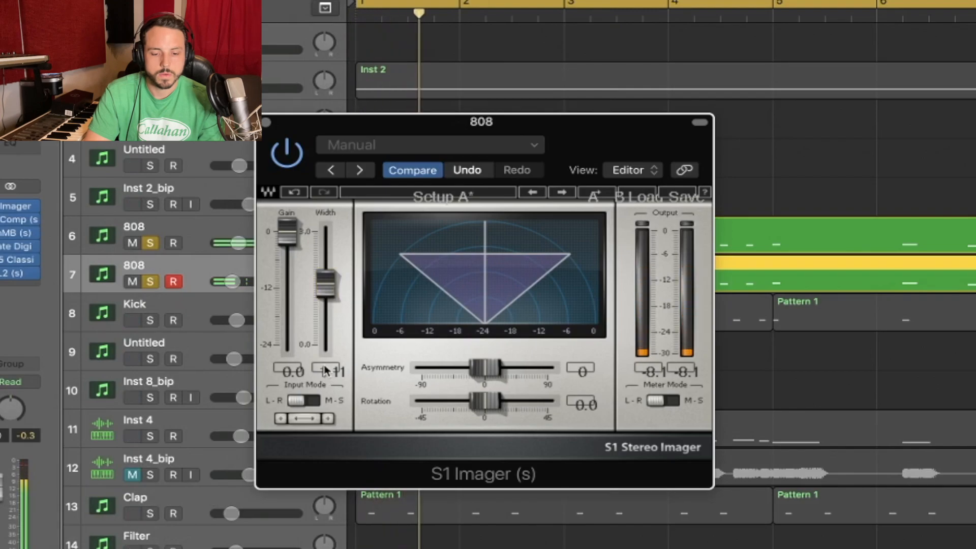
pyautogui.moveTo(327, 269); pyautogui.dragTo(269, 230)
pyautogui.press('super+w')
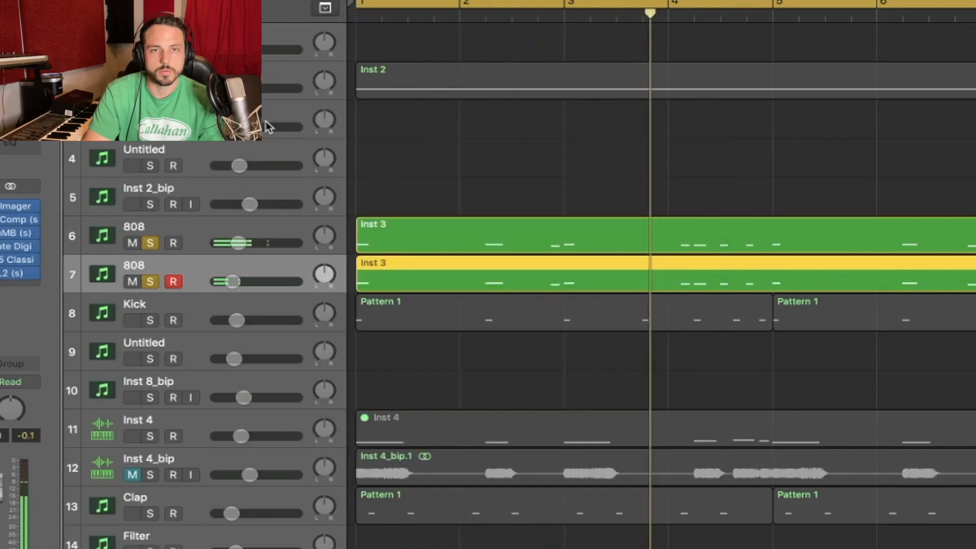
pyautogui.press('space')
# - Open the Kick's Slate Digital rack, set the FG-N low-band frequency to 102 Hz and fine-tune Revival's Thickness
pyautogui.click(251, 319)
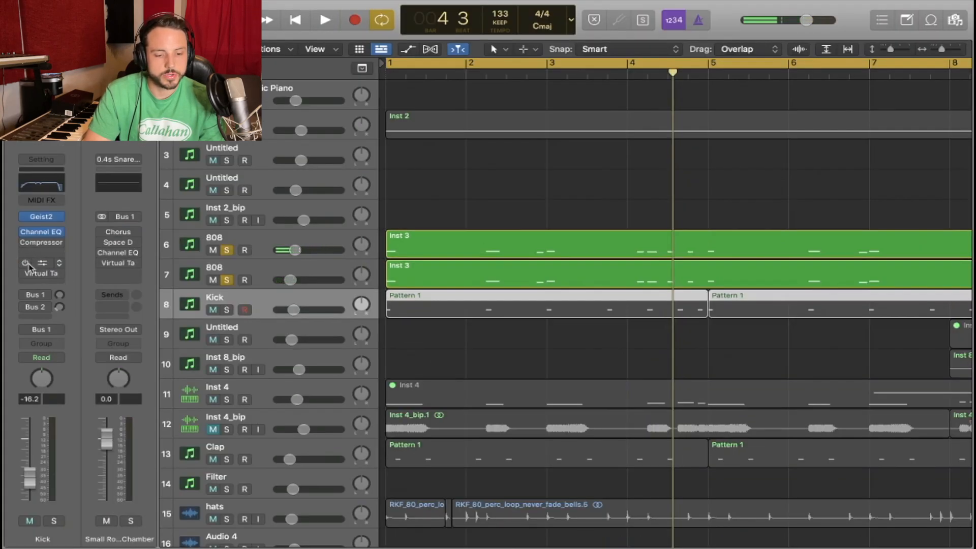
pyautogui.click(29, 265)
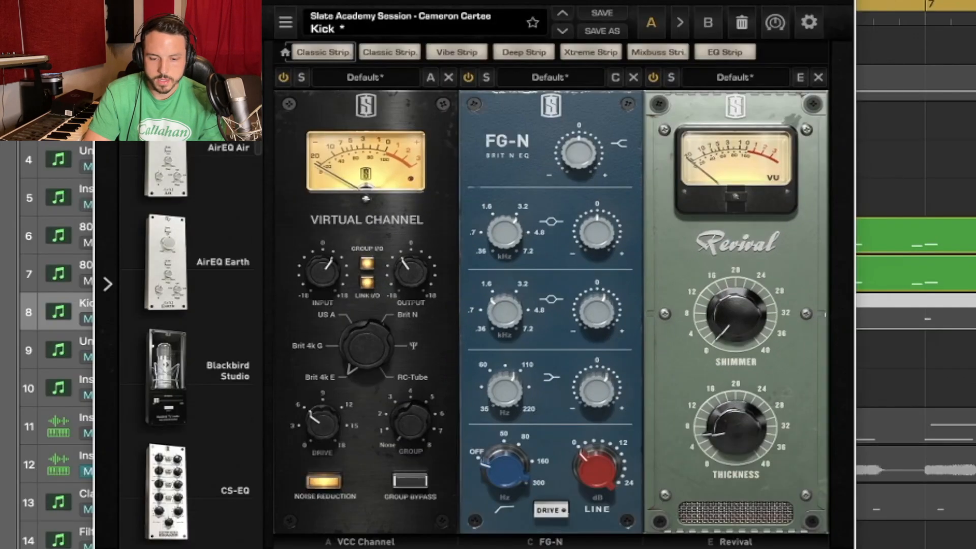
pyautogui.moveTo(319, 271)
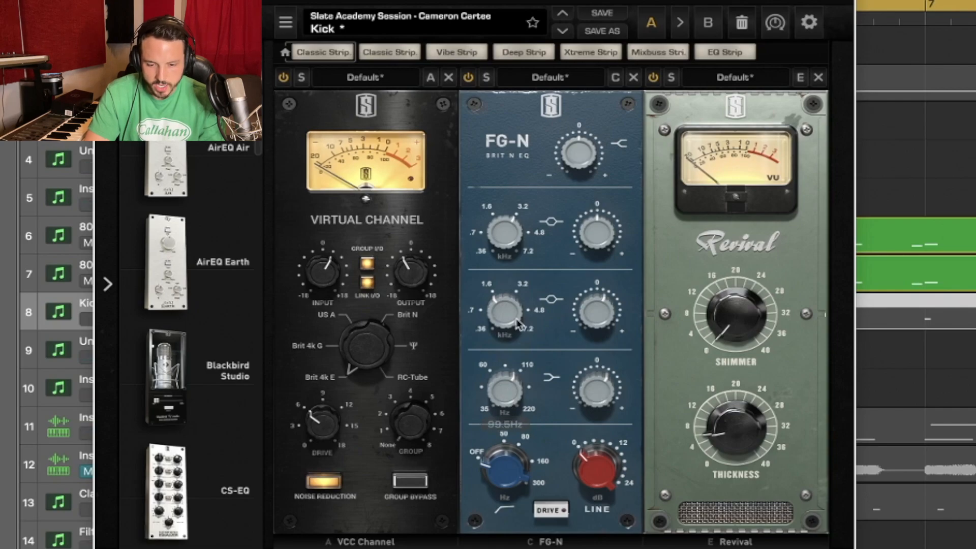
pyautogui.click(515, 391)
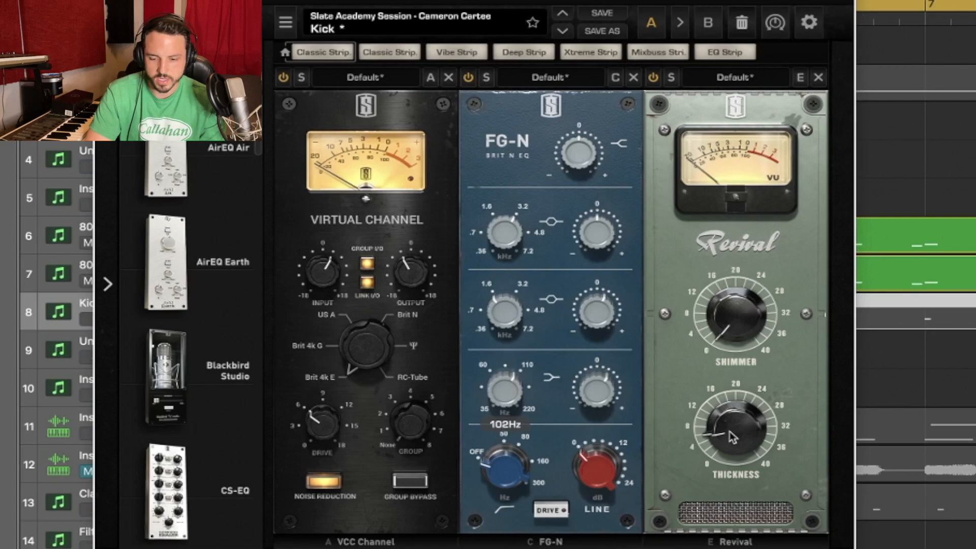
pyautogui.moveTo(741, 423); pyautogui.dragTo(739, 417)
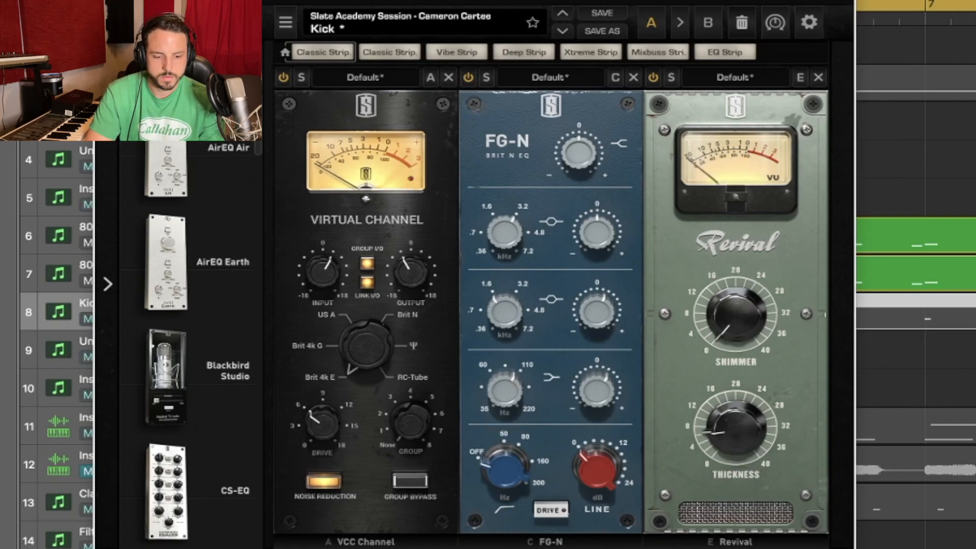
# - Solo the Kick, unsolo both 808s and listen to the Kick alone with its Slate Digital rack
pyautogui.press('s')
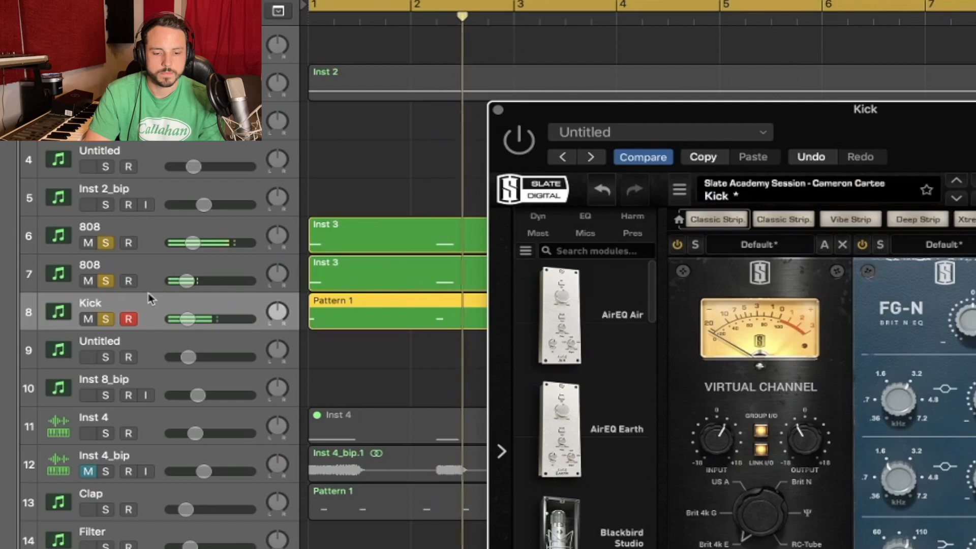
pyautogui.click(105, 282)
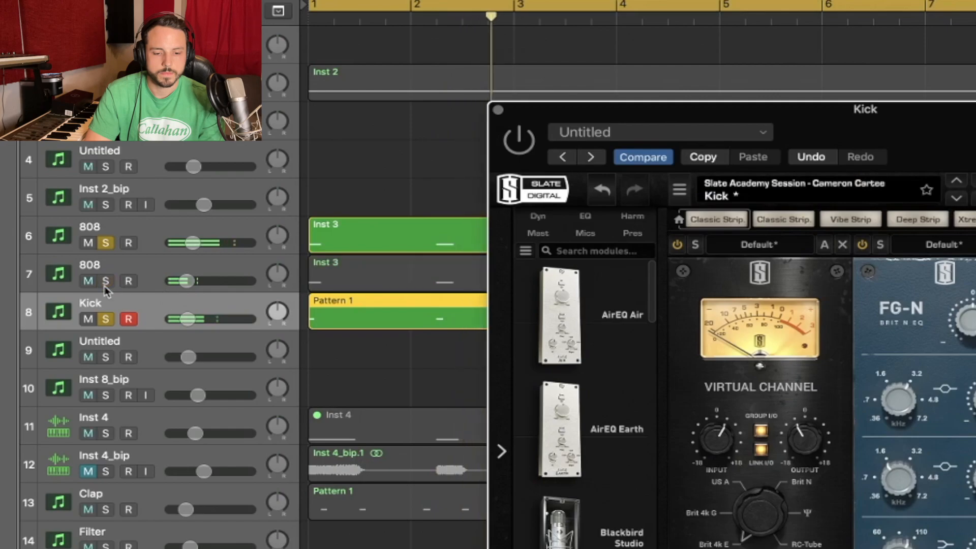
pyautogui.click(107, 244)
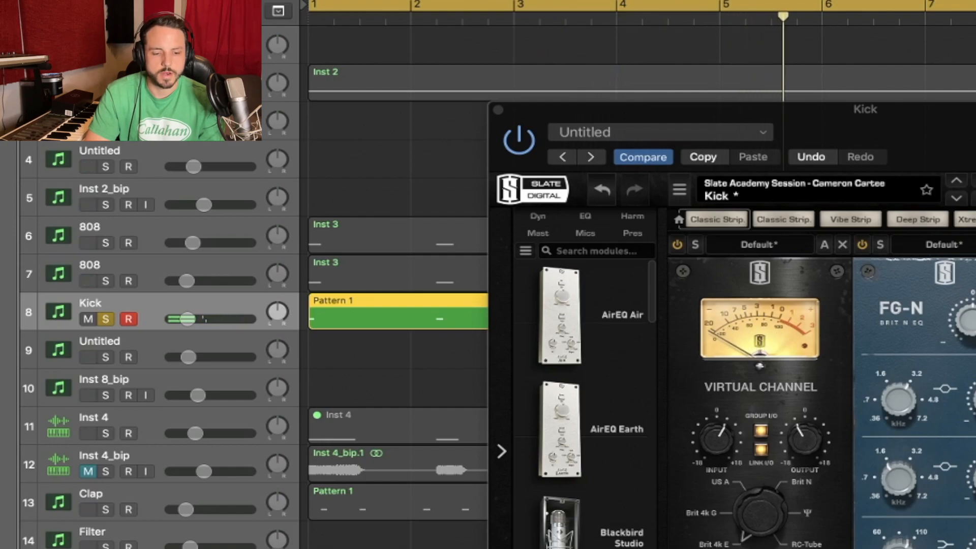
# - Solo the 808s on tracks 6 and 7 together with the Kick
pyautogui.click(105, 280)
pyautogui.keyDown('alt'); pyautogui.click(108, 243); pyautogui.keyUp('alt')
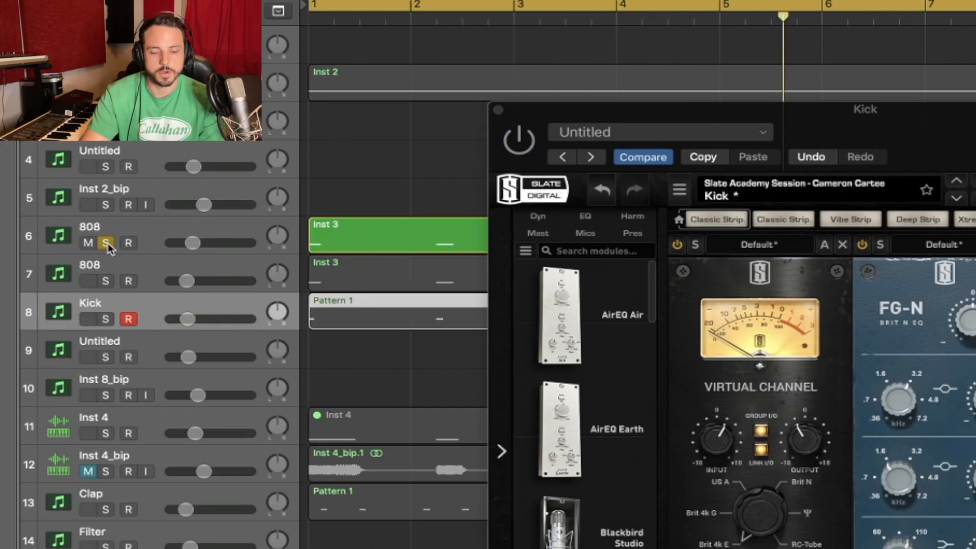
pyautogui.click(105, 281)
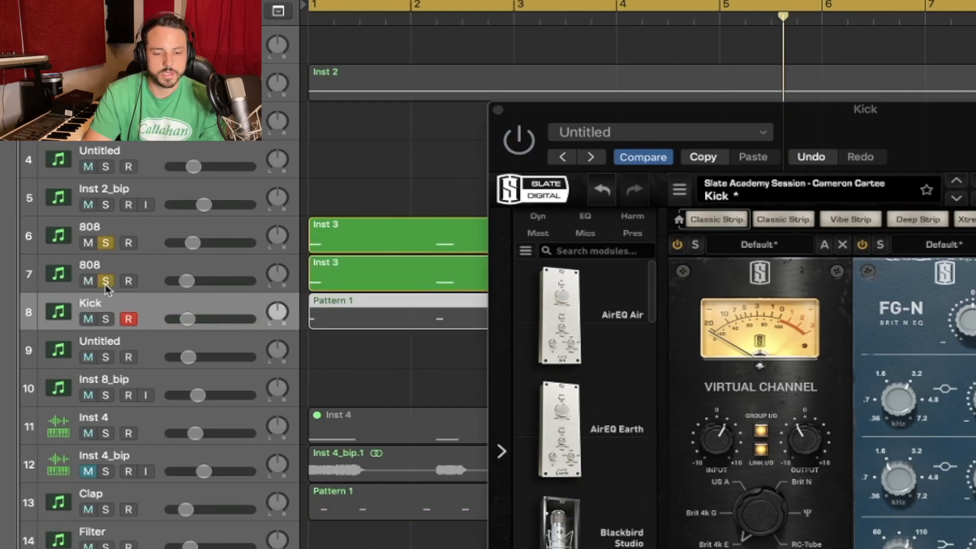
pyautogui.click(103, 323)
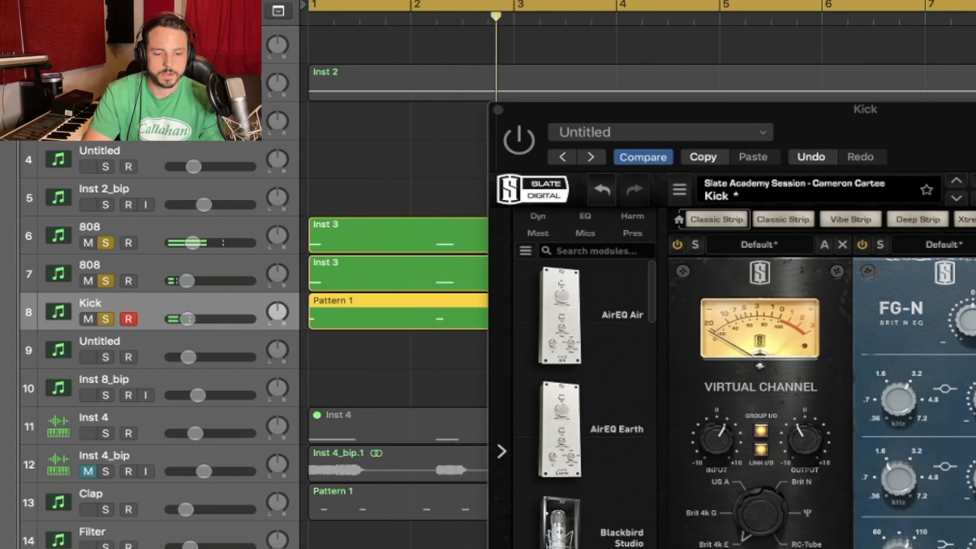
# - Play the soloed Kick and 808s with the Kick's Slate Digital rack bypassed and active to compare
pyautogui.press('space')
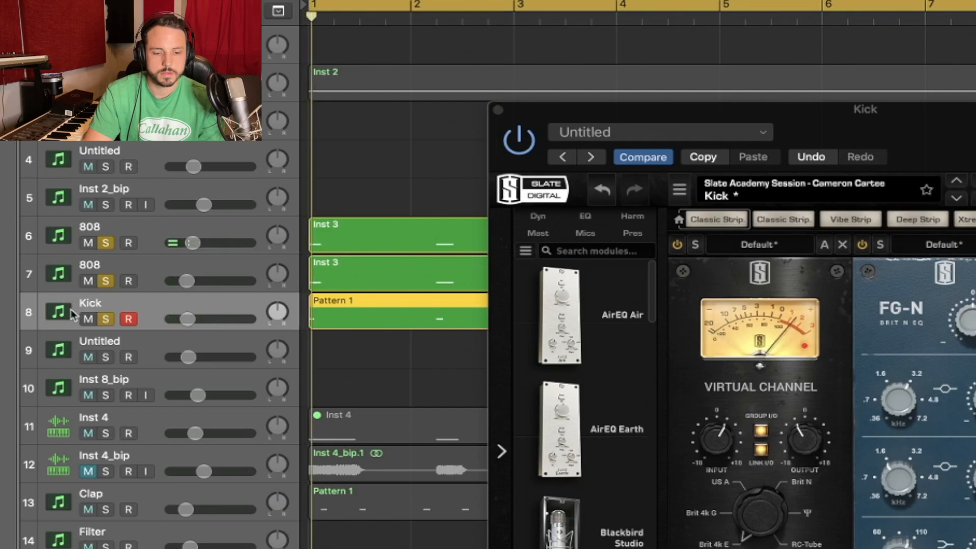
pyautogui.press('space')
pyautogui.press('space')
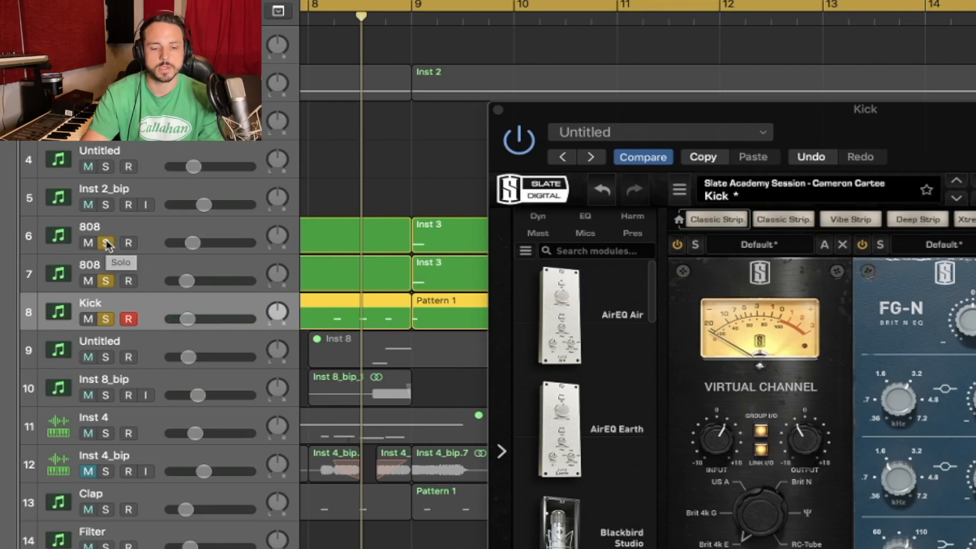
# - Clear the solo on all tracks and play the full mix from the beginning
pyautogui.click(106, 243)
pyautogui.press('space')
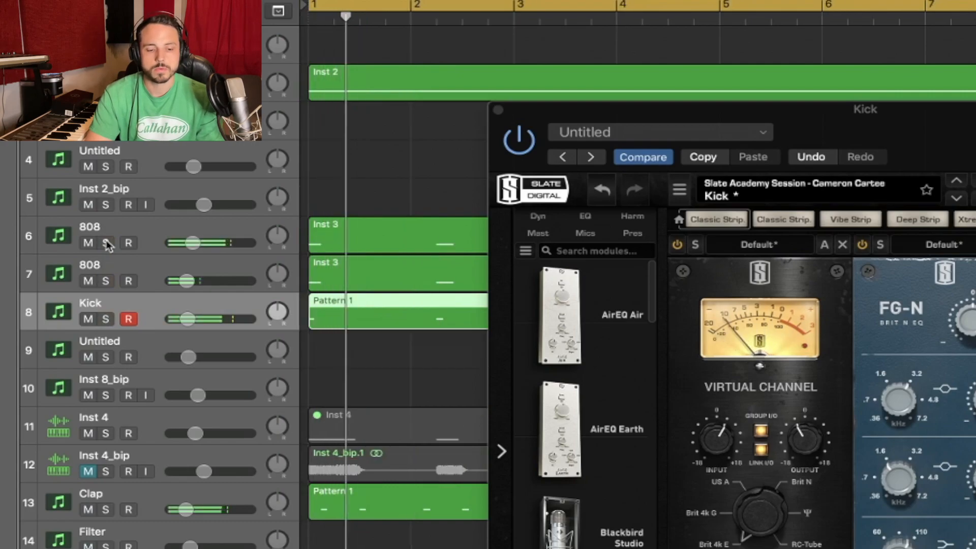